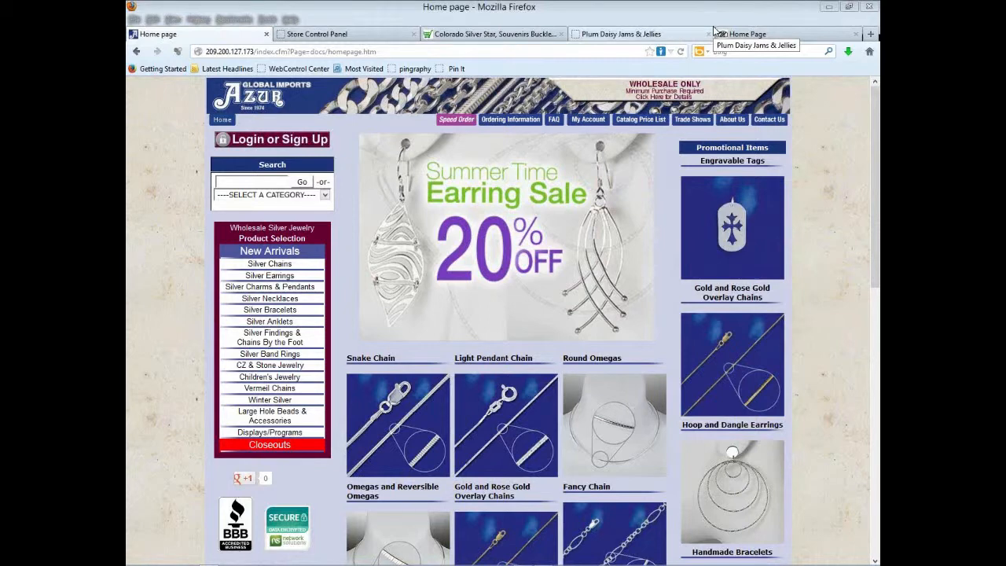
- Switch to the Colorado Silver Star storefront tab
{"action": "left_click", "coordinate": [496, 34]}
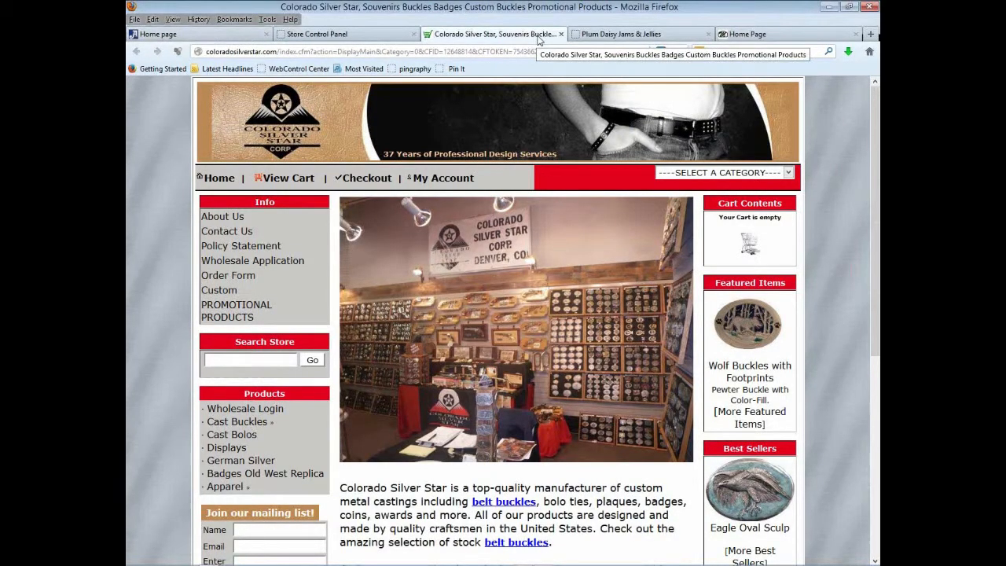
{"action": "left_click", "coordinate": [616, 37]}
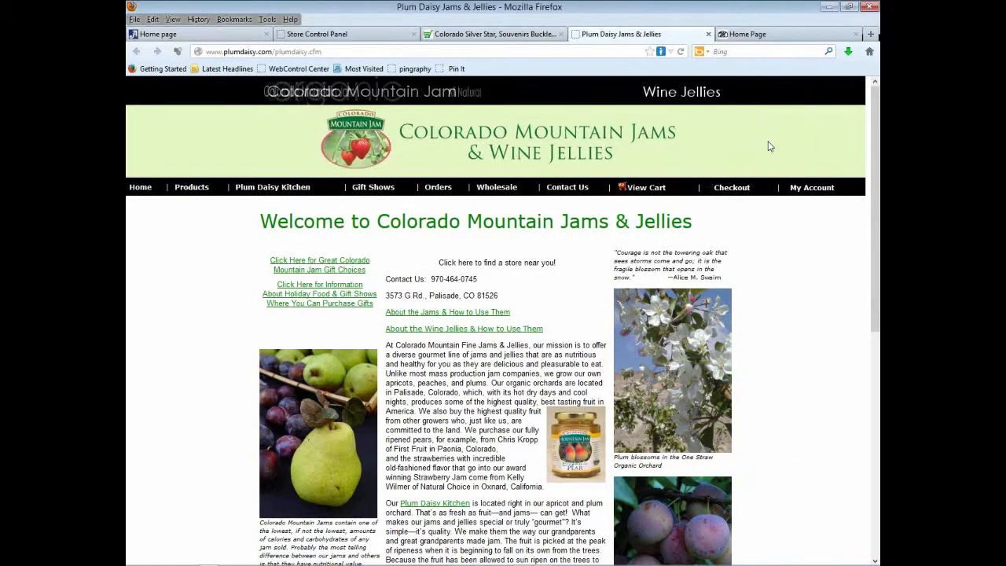
{"action": "left_click", "coordinate": [774, 36]}
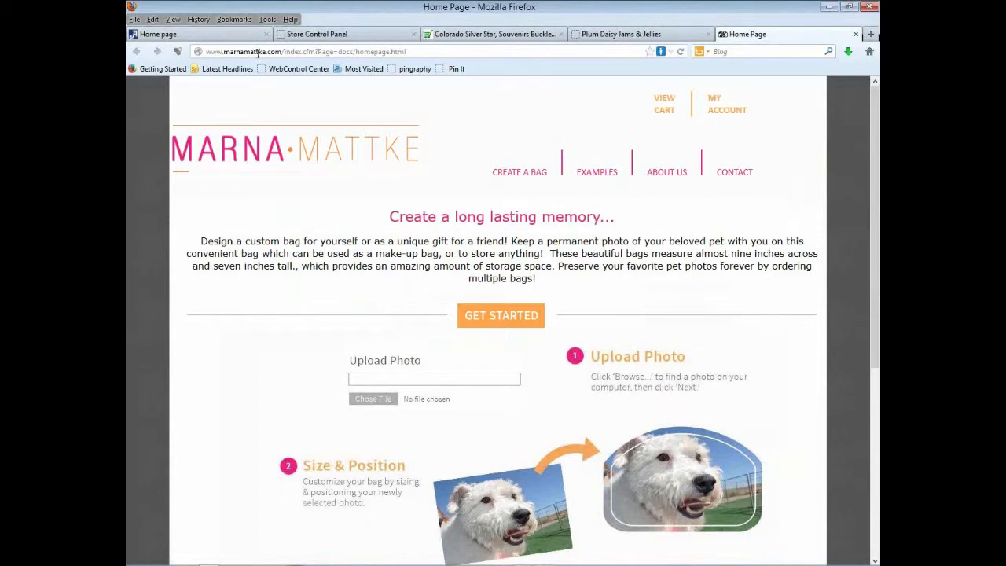
{"action": "left_click", "coordinate": [200, 35]}
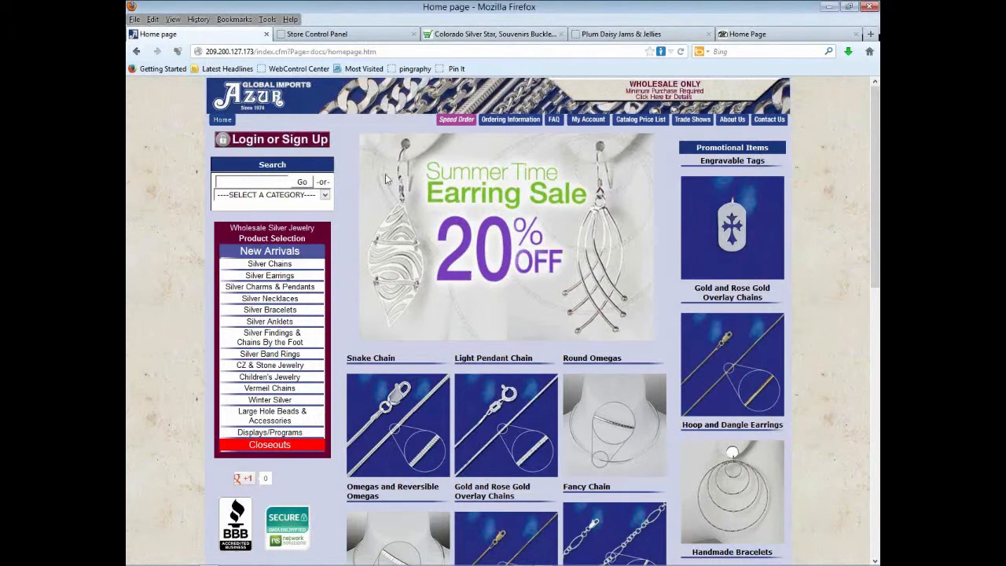
- Open Azur's Engravable Tags listing, view Plum Daisy's order form, then return to the Azur tags listing
{"action": "left_click", "coordinate": [710, 222]}
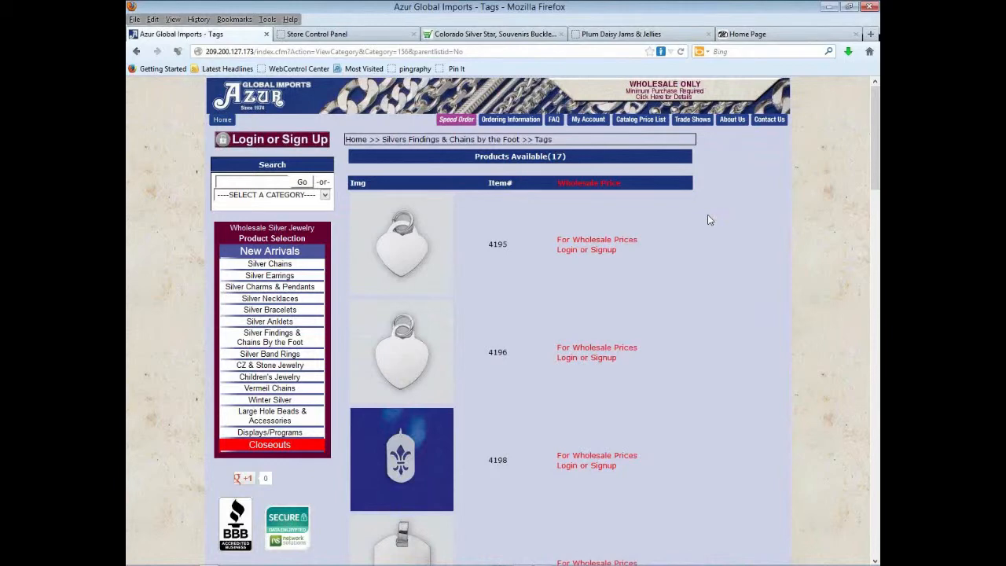
{"action": "left_click", "coordinate": [640, 35]}
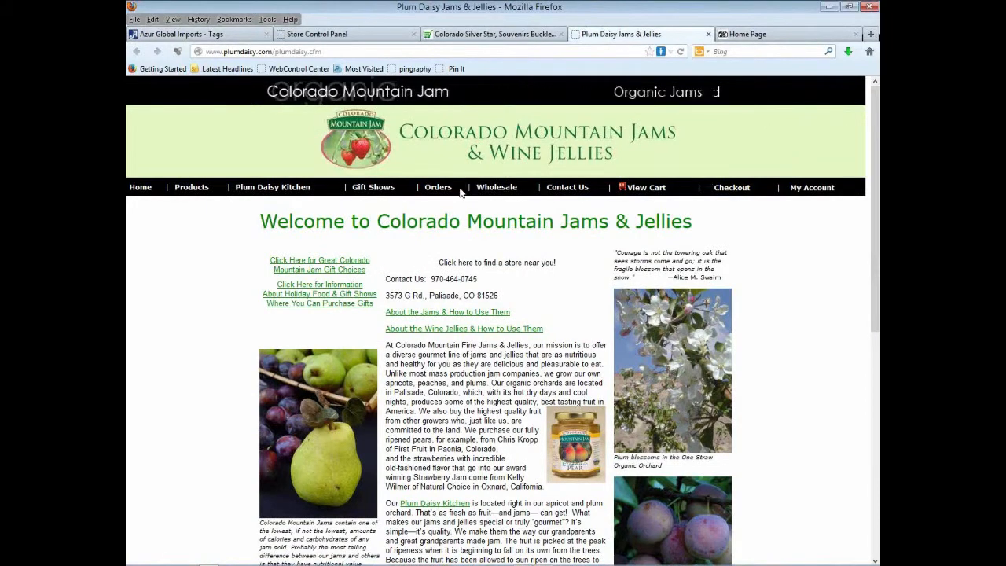
{"action": "left_click", "coordinate": [445, 206]}
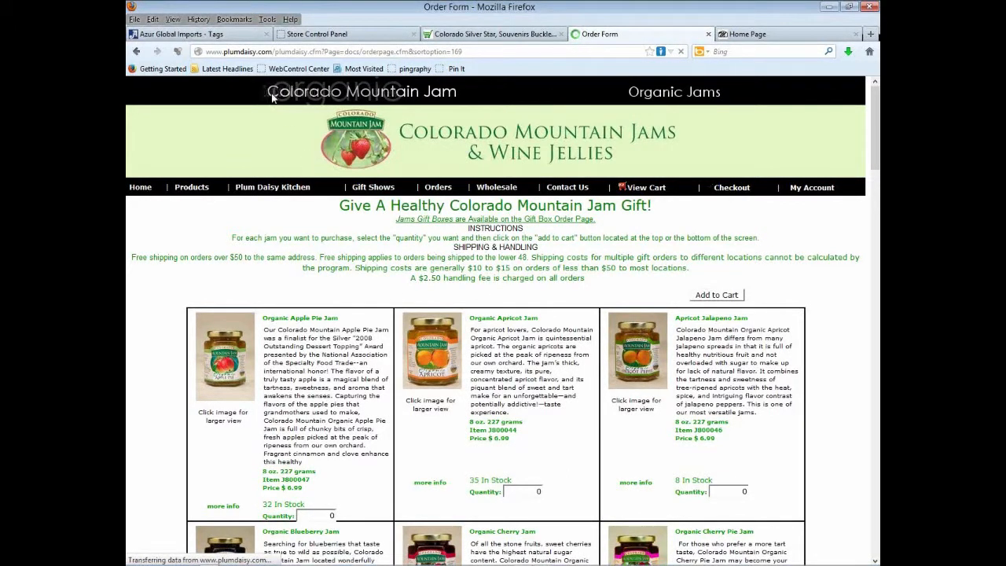
{"action": "left_click", "coordinate": [232, 36]}
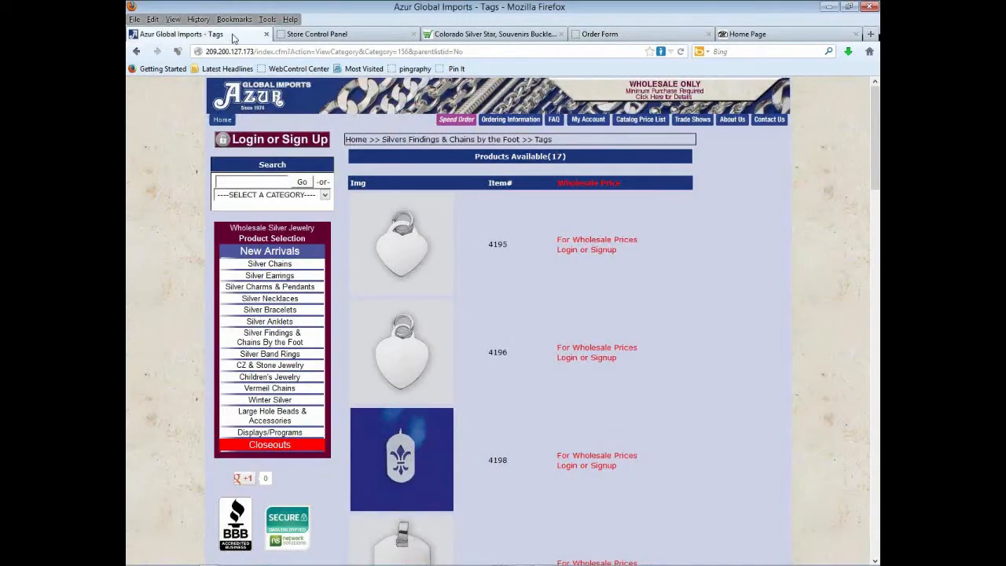
- Go to Azur's login page and choose Create New Account to get the registration form
{"action": "left_click", "coordinate": [252, 143]}
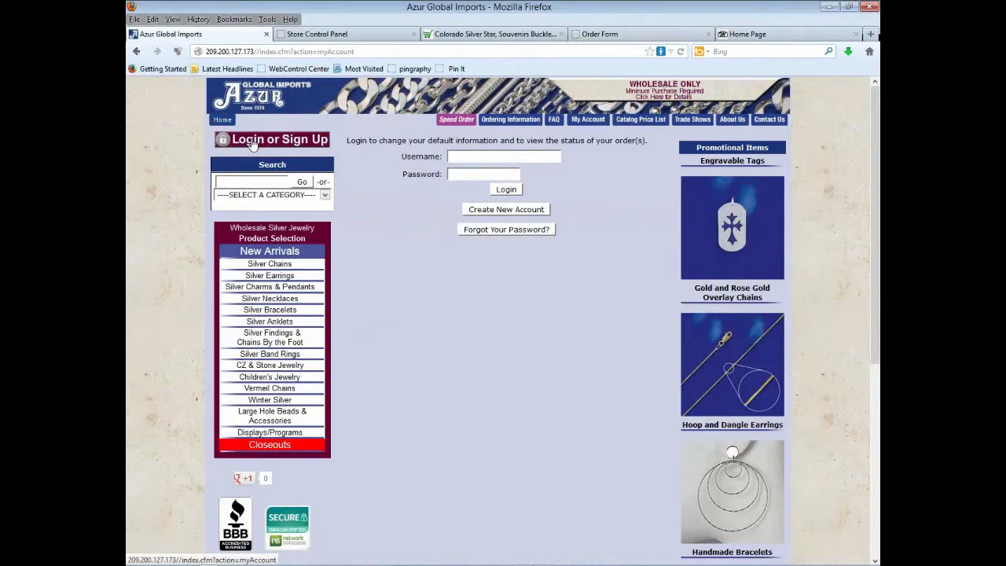
{"action": "left_click", "coordinate": [498, 210]}
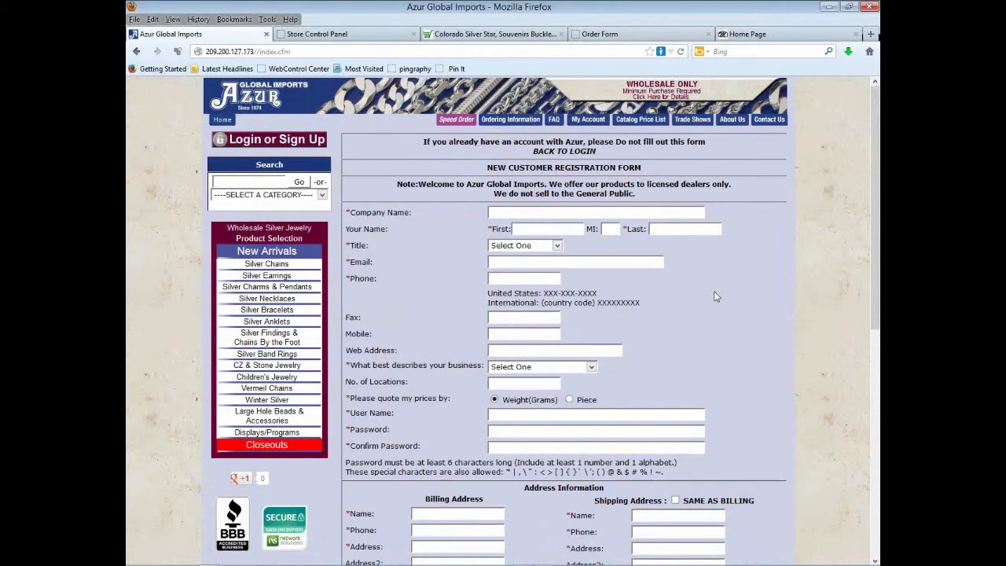
{"action": "scroll", "coordinate": [715, 296], "scroll_direction": "down", "scroll_amount": 3}
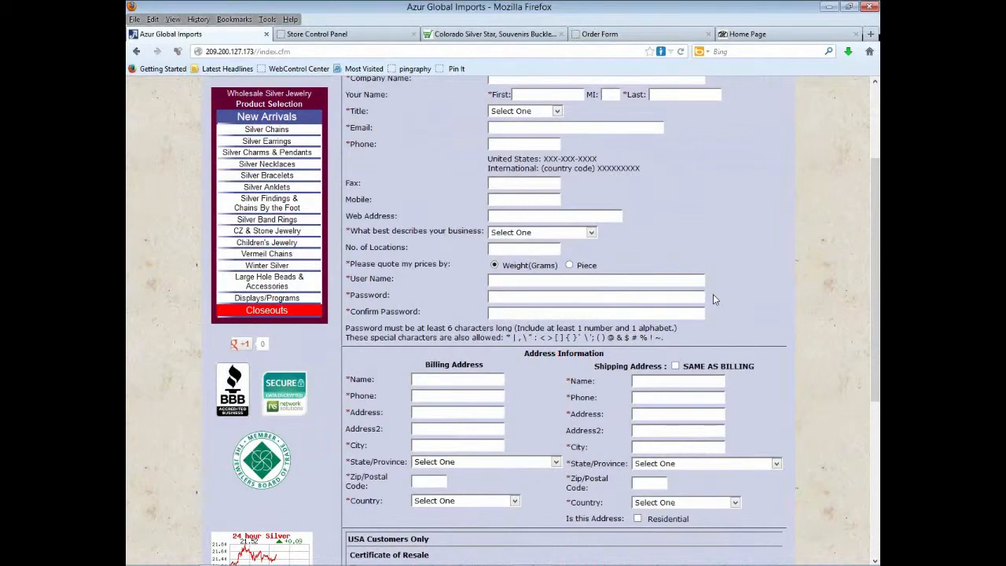
{"action": "scroll", "coordinate": [713, 296], "scroll_direction": "down", "scroll_amount": 3}
{"action": "scroll", "coordinate": [692, 291], "scroll_direction": "up", "scroll_amount": 2}
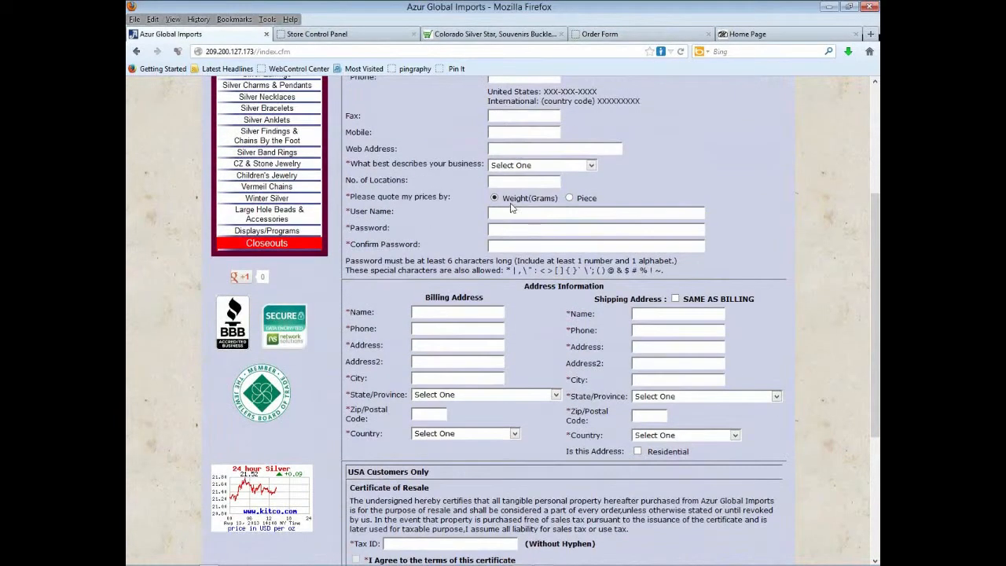
{"action": "scroll", "coordinate": [532, 232], "scroll_direction": "down", "scroll_amount": 5}
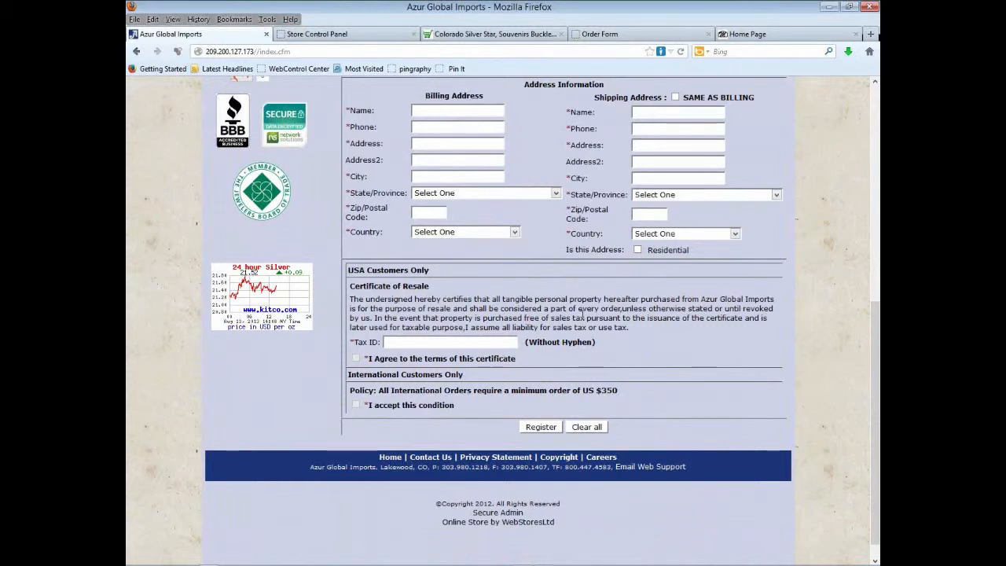
{"action": "scroll", "coordinate": [582, 317], "scroll_direction": "up", "scroll_amount": 8}
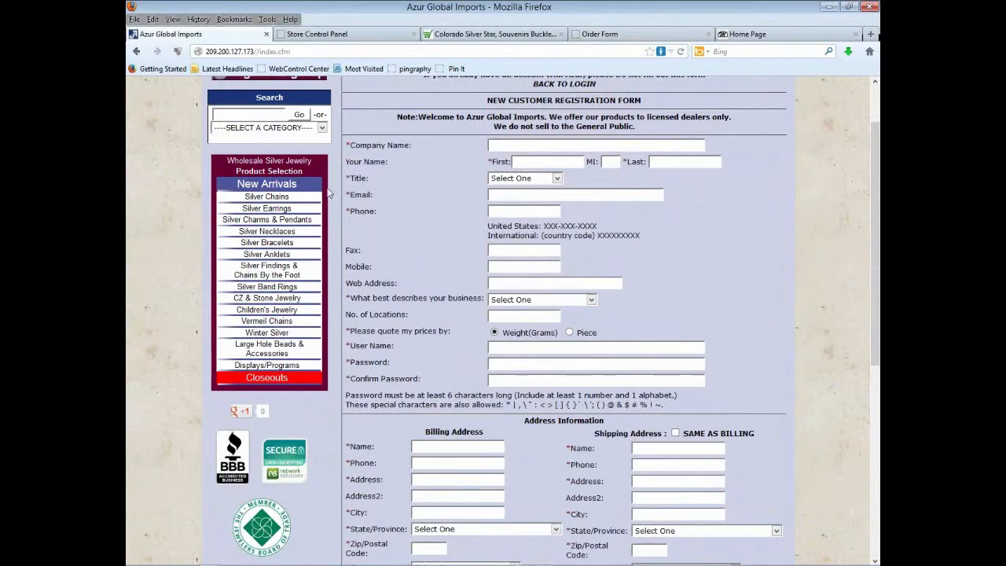
{"action": "scroll", "coordinate": [324, 197], "scroll_direction": "up", "scroll_amount": 2}
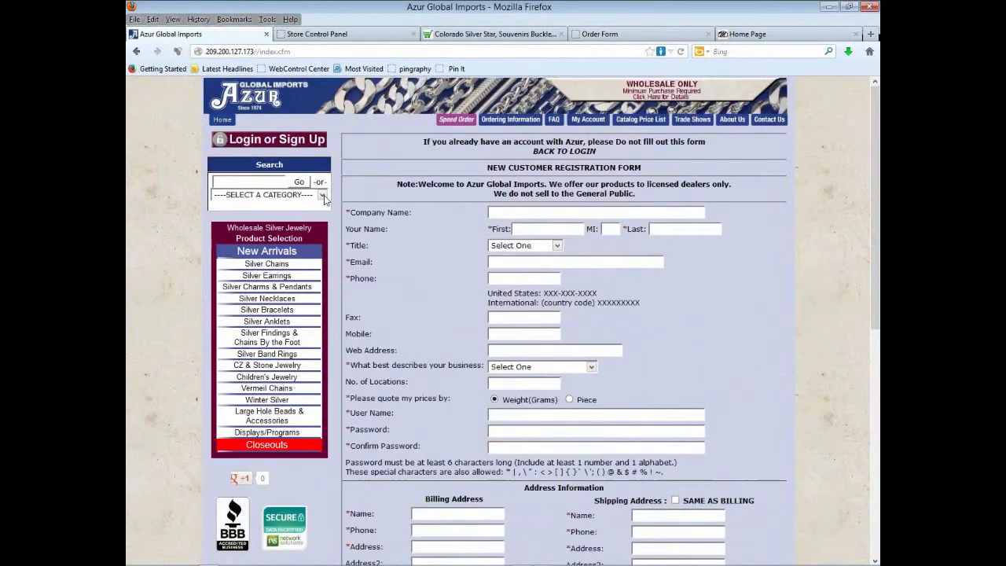
- Log in with the saved test account credentials and cancel the old pending cart
{"action": "left_click", "coordinate": [289, 140]}
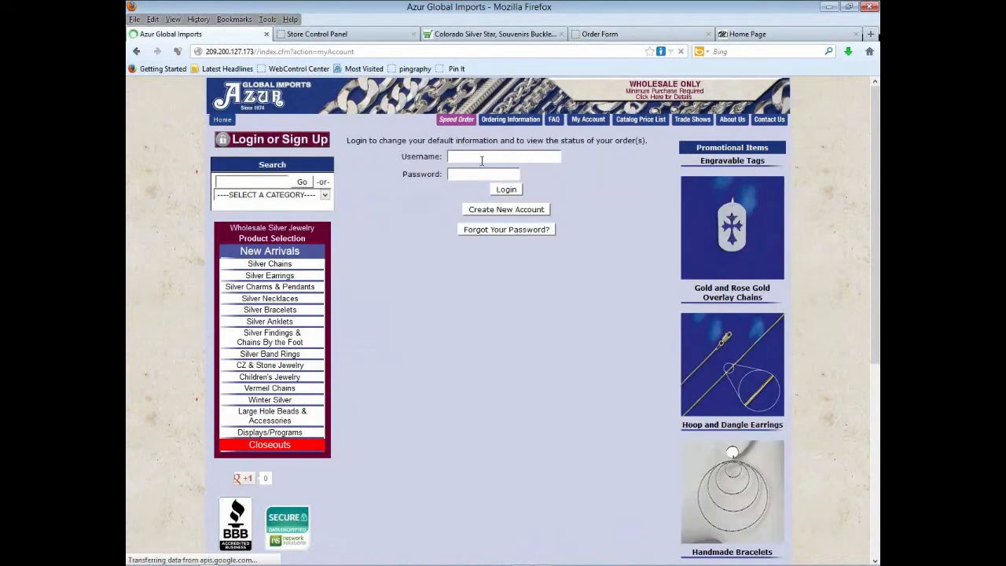
{"action": "left_click", "coordinate": [486, 161]}
{"action": "left_click", "coordinate": [487, 161]}
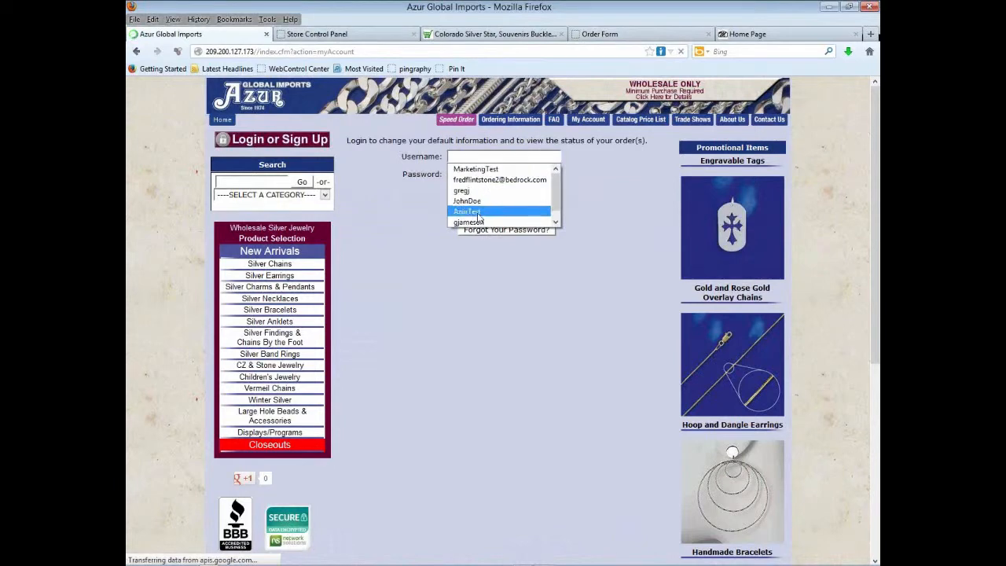
{"action": "left_click", "coordinate": [491, 211]}
{"action": "left_click", "coordinate": [505, 191]}
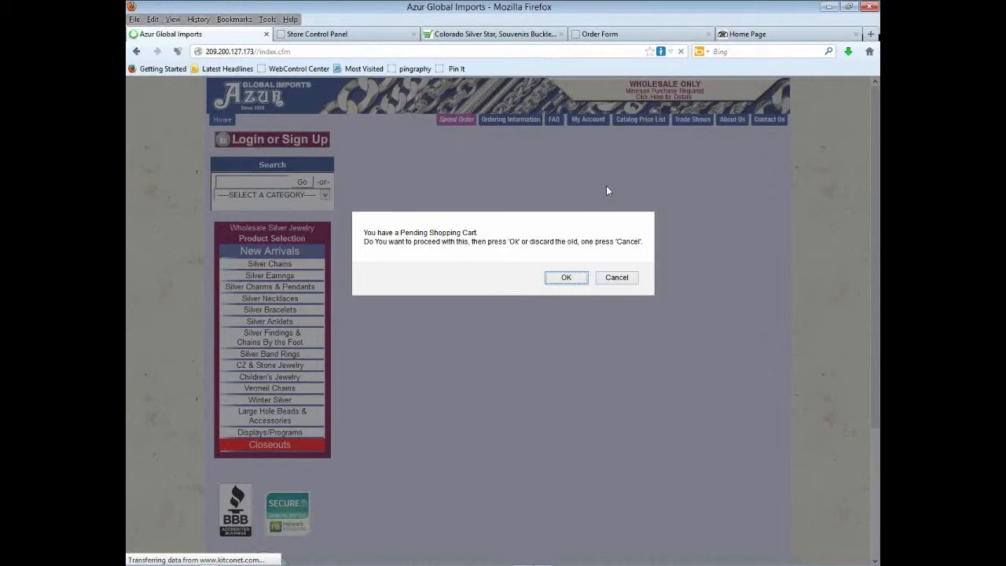
{"action": "left_click", "coordinate": [615, 278]}
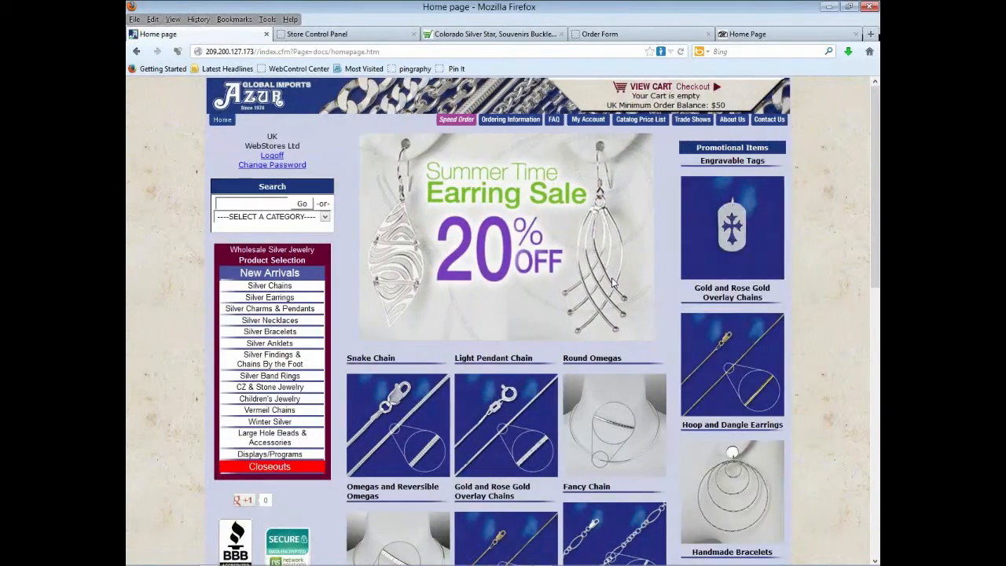
- In Engravable Tags, set quantity 6 for item 4195 and 6 for item 4203
{"action": "left_click", "coordinate": [730, 240]}
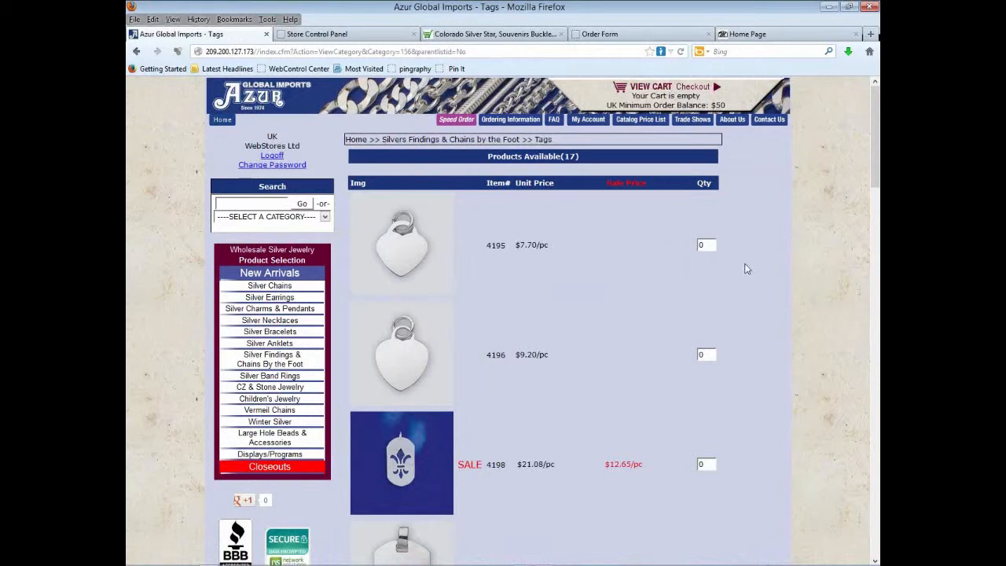
{"action": "double_click", "coordinate": [704, 245]}
{"action": "type", "text": "6"}
{"action": "scroll", "coordinate": [775, 236], "scroll_direction": "down", "scroll_amount": 10}
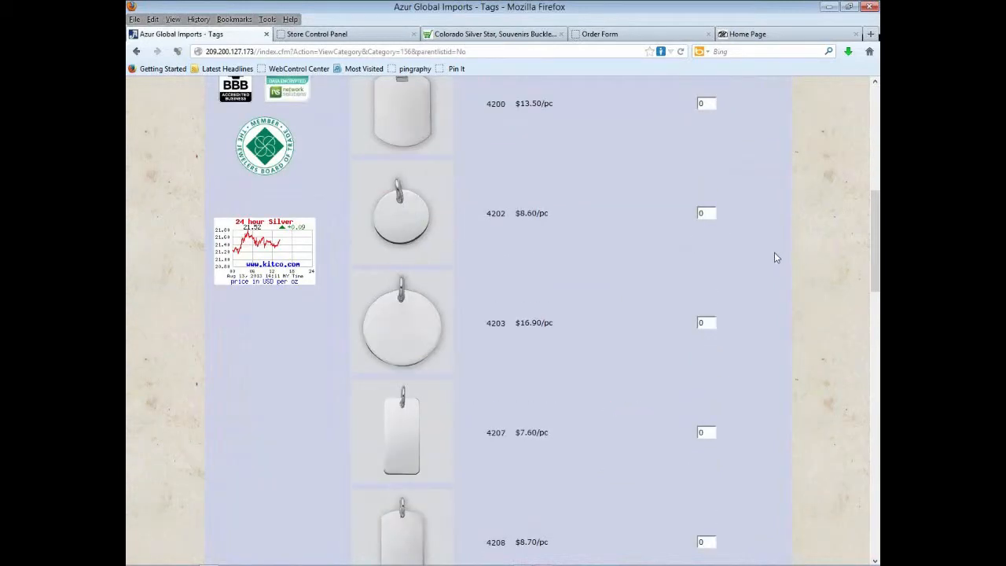
{"action": "scroll", "coordinate": [775, 254], "scroll_direction": "down", "scroll_amount": 2}
{"action": "left_click_drag", "start_coordinate": [710, 187], "coordinate": [674, 188]}
{"action": "type", "text": "6"}
{"action": "left_click", "coordinate": [764, 187]}
- Set quantity 4 for item 4217 and 3 for item 4243, then add the tags to the cart
{"action": "scroll", "coordinate": [766, 212], "scroll_direction": "down", "scroll_amount": 6}
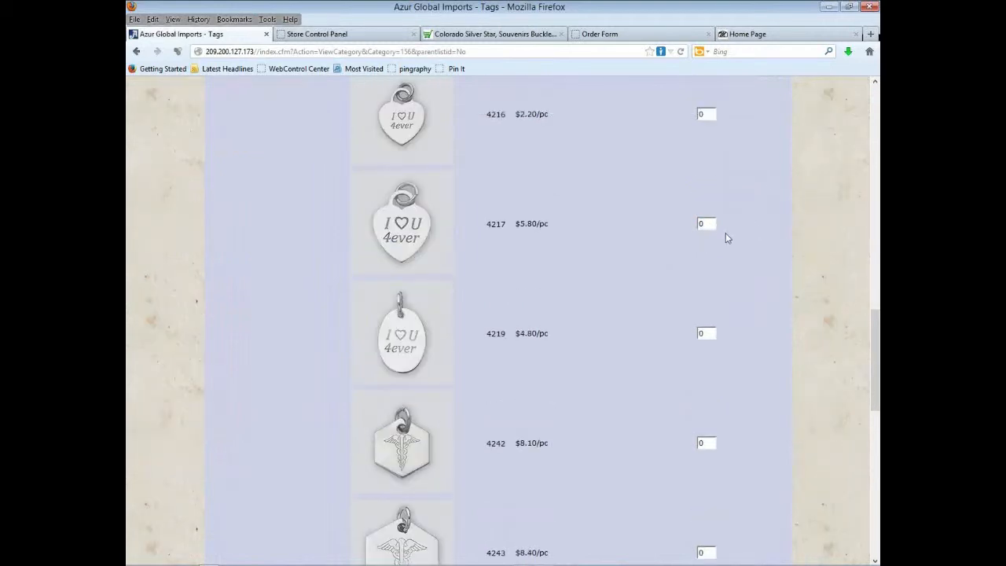
{"action": "left_click_drag", "start_coordinate": [705, 224], "coordinate": [679, 224]}
{"action": "type", "text": "4"}
{"action": "left_click", "coordinate": [808, 217]}
{"action": "scroll", "coordinate": [797, 234], "scroll_direction": "down", "scroll_amount": 4}
{"action": "left_click_drag", "start_coordinate": [714, 285], "coordinate": [680, 283]}
{"action": "type", "text": "3"}
{"action": "left_click", "coordinate": [793, 252]}
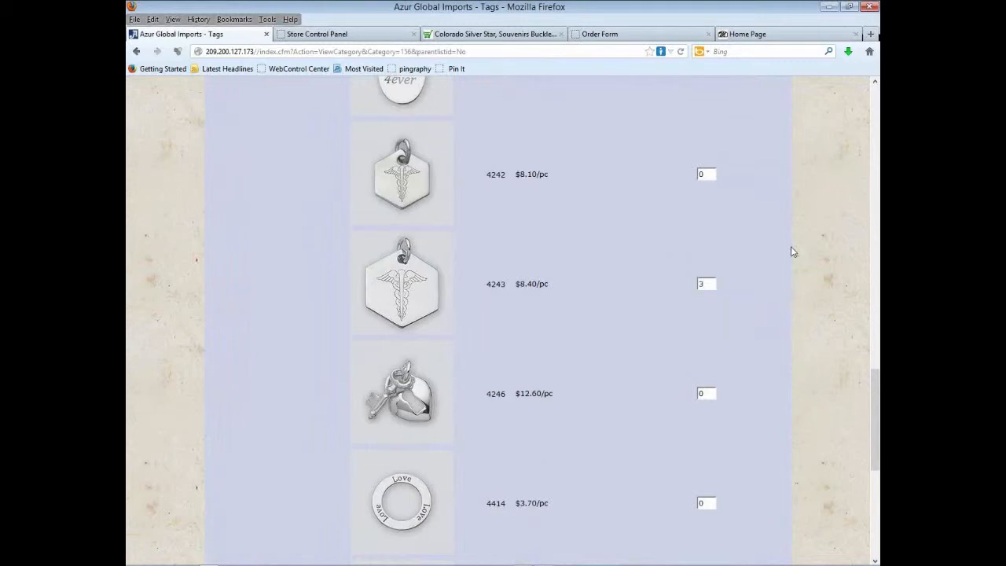
{"action": "scroll", "coordinate": [790, 252], "scroll_direction": "down", "scroll_amount": 6}
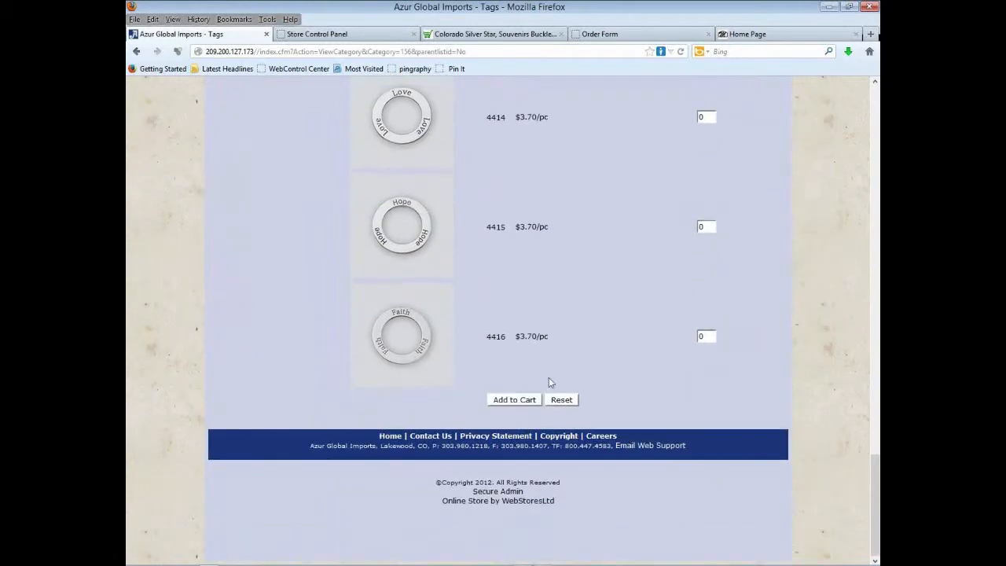
{"action": "left_click", "coordinate": [522, 401]}
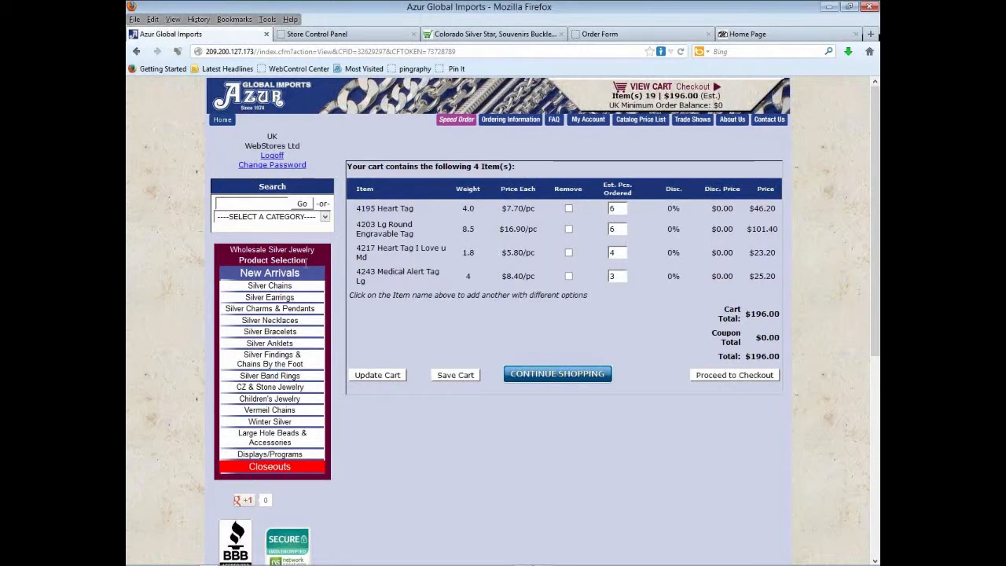
- Open the Silver Chains category from the left product menu
{"action": "left_click", "coordinate": [279, 288]}
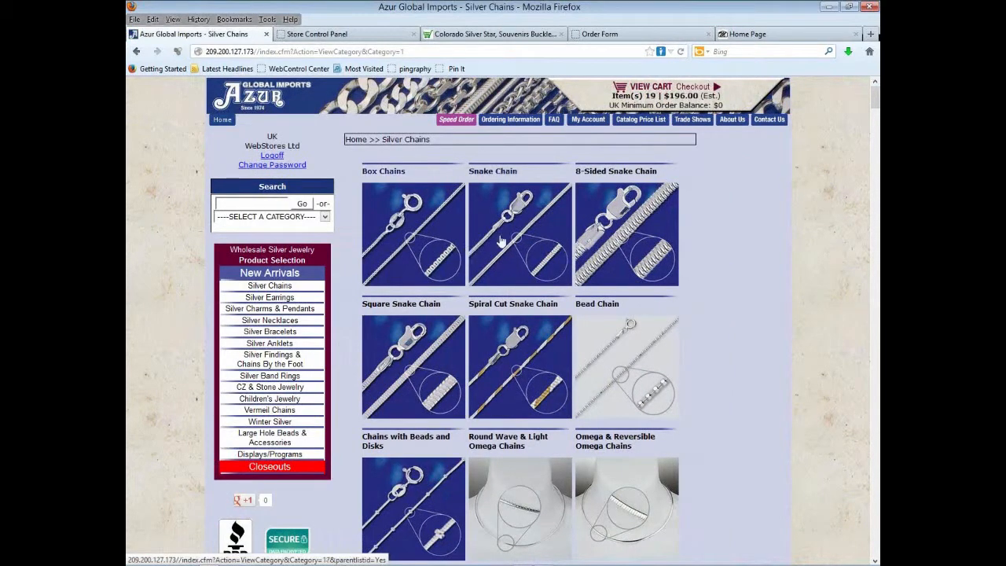
- Open the Box 012 (0.7mm) chain listing under Box Chains
{"action": "left_click", "coordinate": [411, 249]}
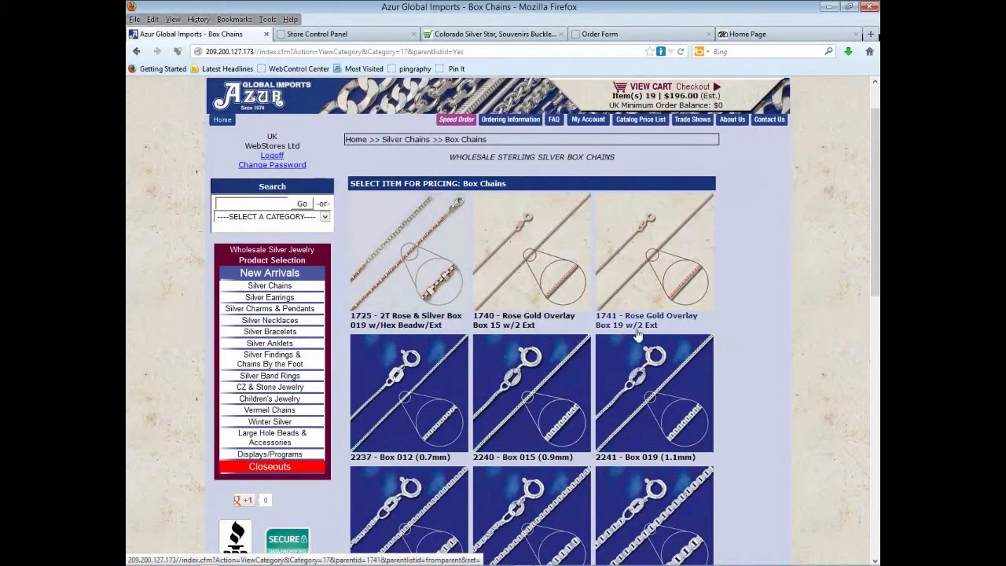
{"action": "scroll", "coordinate": [638, 337], "scroll_direction": "down", "scroll_amount": 2}
{"action": "scroll", "coordinate": [639, 337], "scroll_direction": "down", "scroll_amount": 3}
{"action": "left_click", "coordinate": [415, 223]}
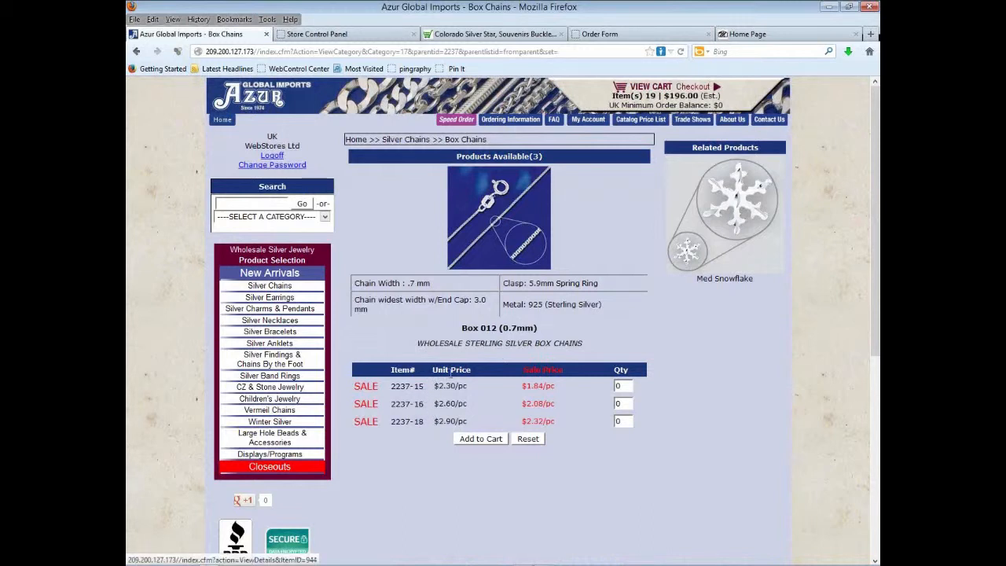
- Add Box 012 chains to the cart (10 of 2237-15, 5 of 2237-16, 12 more) and open the Speed Order form
{"action": "left_click", "coordinate": [617, 385]}
{"action": "type", "text": "1"}
{"action": "left_click", "coordinate": [622, 397]}
{"action": "left_click_drag", "start_coordinate": [621, 404], "coordinate": [589, 423]}
{"action": "type", "text": "5"}
{"action": "left_click", "coordinate": [658, 395]}
{"action": "type", "text": "12"}
{"action": "left_click", "coordinate": [496, 441]}
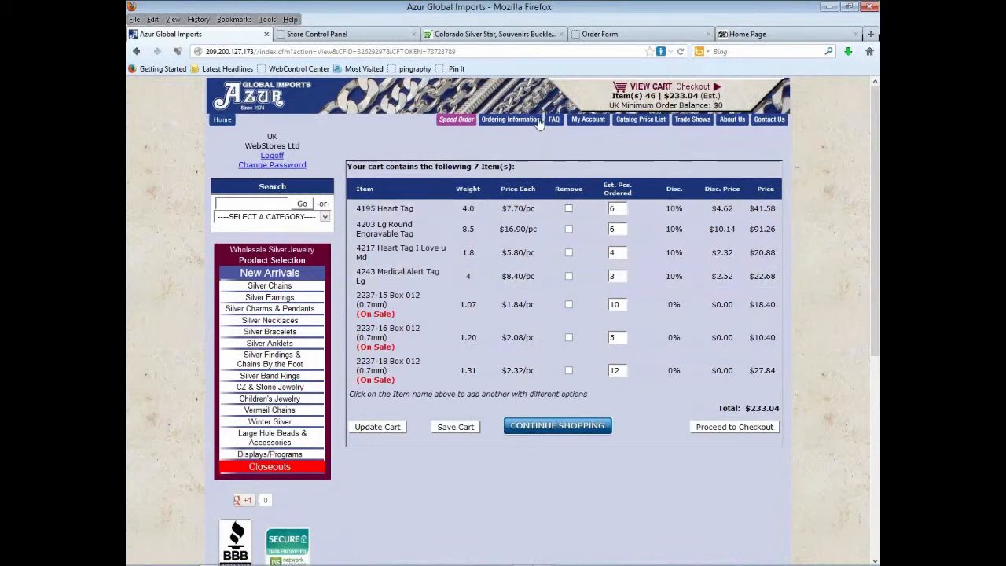
{"action": "left_click", "coordinate": [454, 123]}
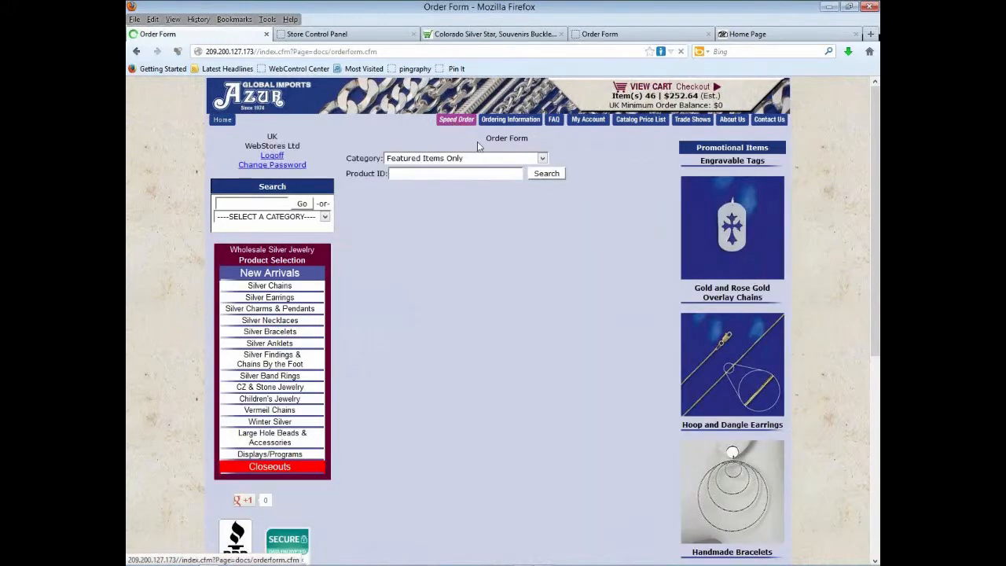
- Choose CZ Hearts in the order form's Category dropdown
{"action": "left_click", "coordinate": [544, 160]}
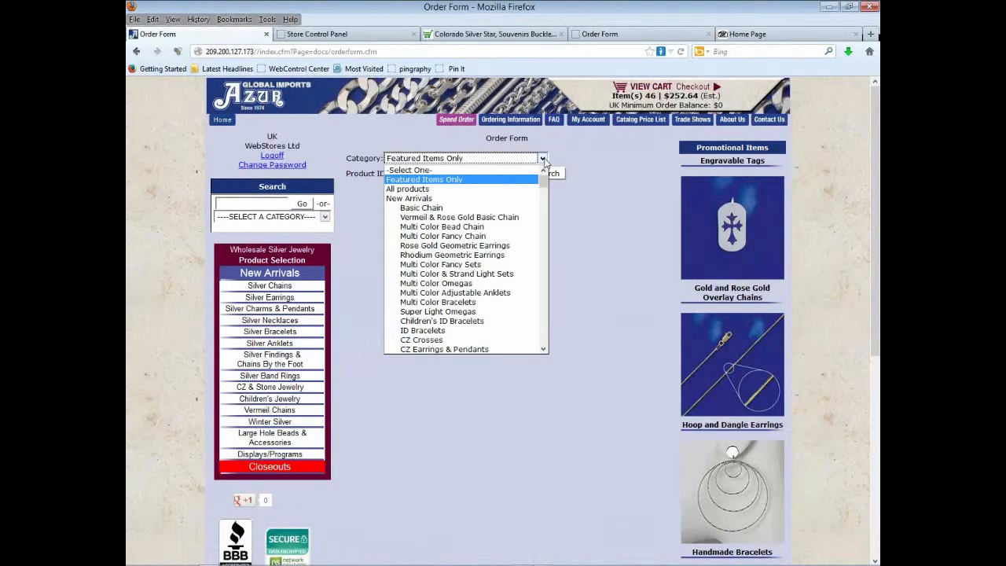
{"action": "left_click_drag", "start_coordinate": [544, 181], "coordinate": [533, 299]}
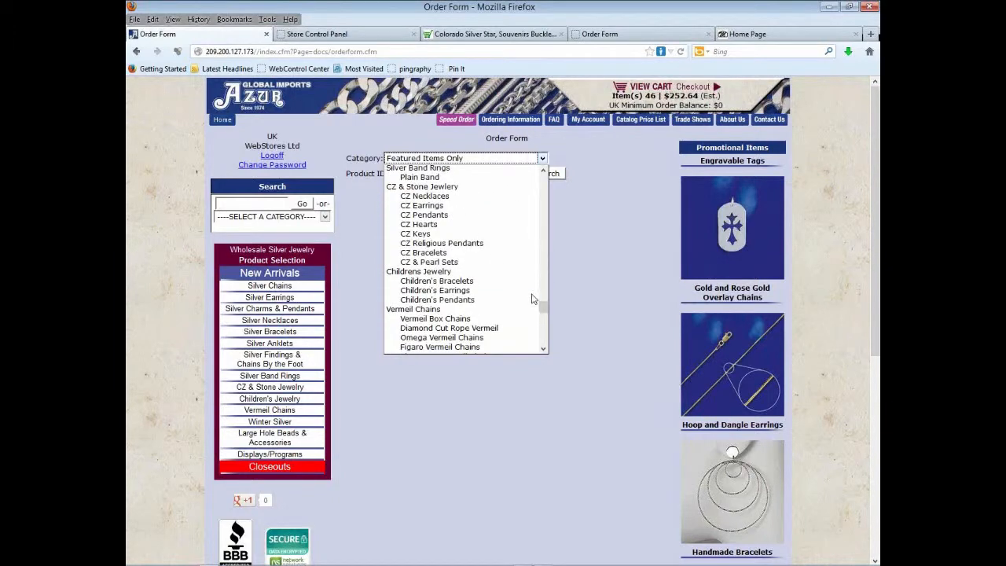
{"action": "left_click", "coordinate": [433, 226]}
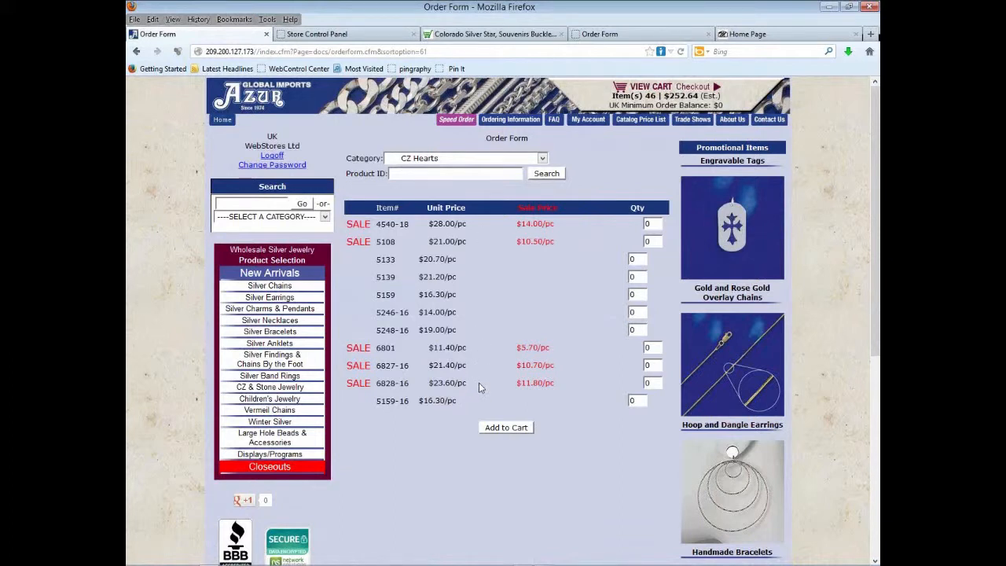
- Enter quantities 5, 5 and 25 for items 5108, 5133 and 5246-16 and add them to the cart
{"action": "double_click", "coordinate": [650, 241]}
{"action": "type", "text": "5"}
{"action": "double_click", "coordinate": [633, 259]}
{"action": "type", "text": "5"}
{"action": "double_click", "coordinate": [632, 313]}
{"action": "type", "text": "25"}
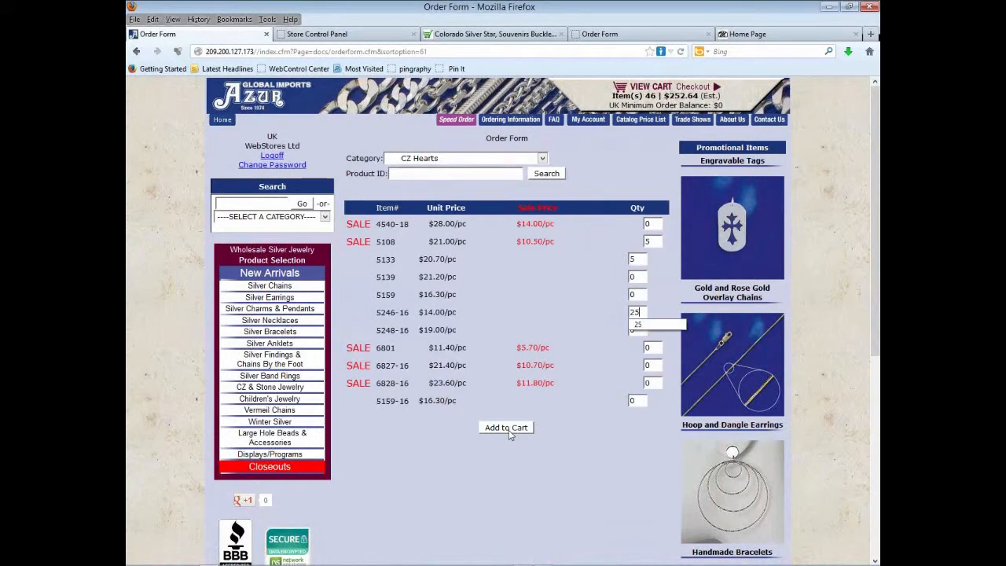
{"action": "left_click", "coordinate": [507, 429]}
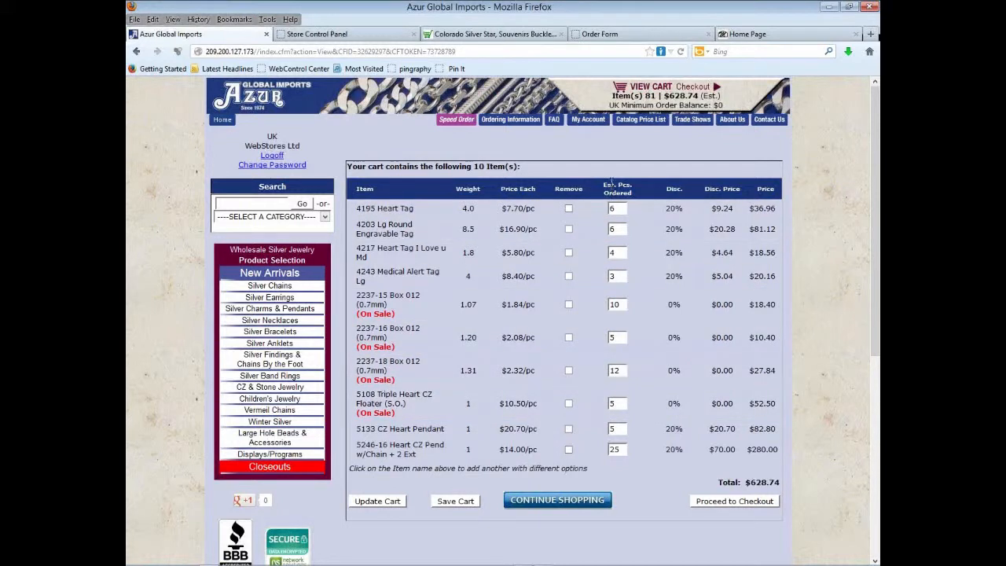
- Log off the Azur Global Imports account from the left sidebar
{"action": "left_click", "coordinate": [267, 157]}
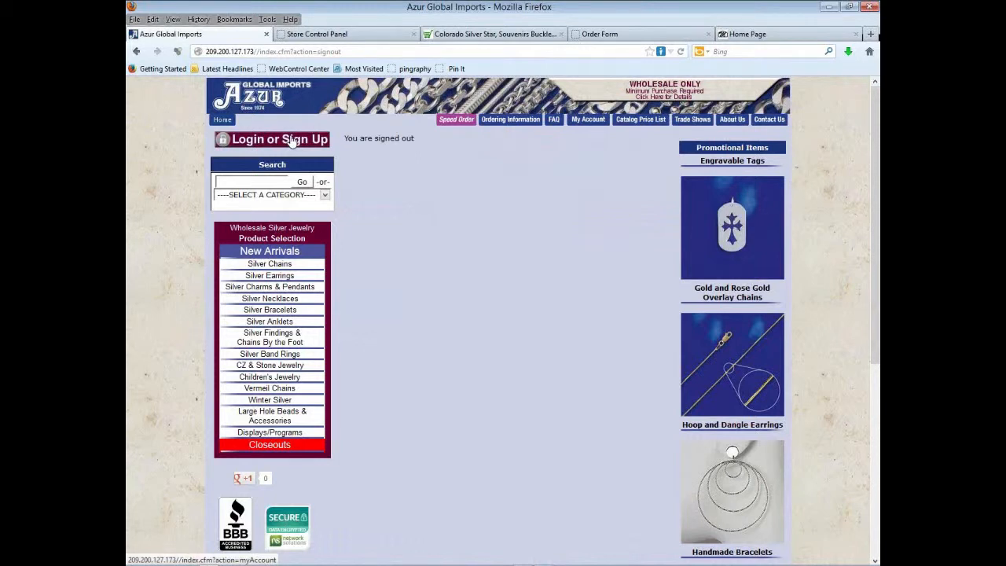
- Sign in with the saved username, keep the pending 10-item cart, and open My Account
{"action": "left_click", "coordinate": [292, 141]}
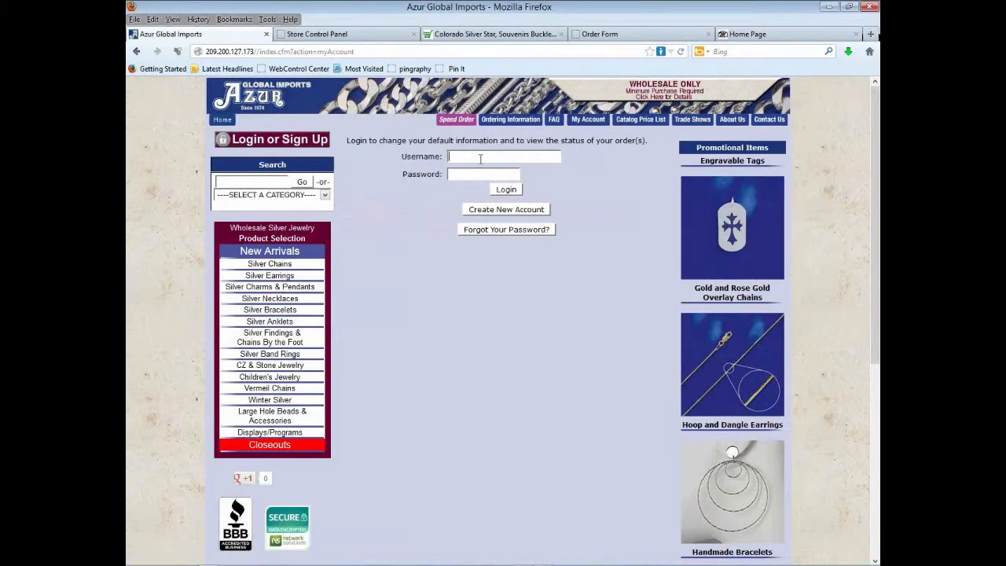
{"action": "left_click", "coordinate": [481, 157]}
{"action": "left_click", "coordinate": [480, 213]}
{"action": "left_click", "coordinate": [507, 190]}
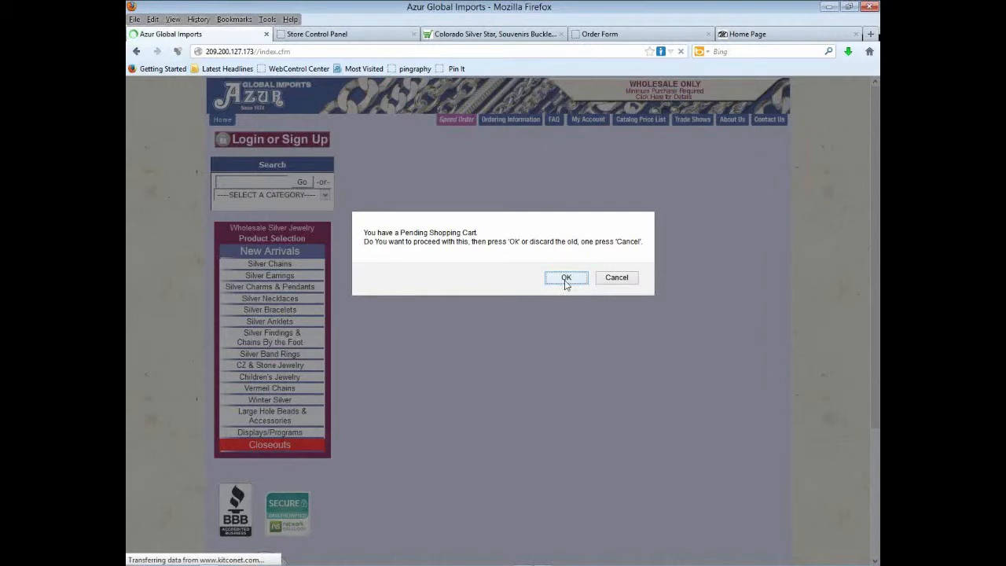
{"action": "left_click", "coordinate": [566, 280]}
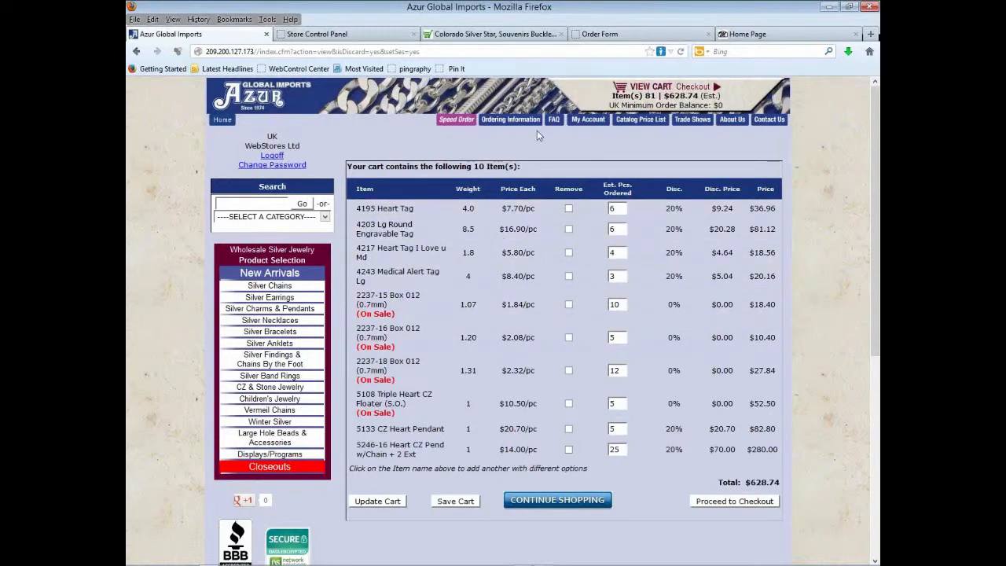
{"action": "left_click", "coordinate": [596, 126]}
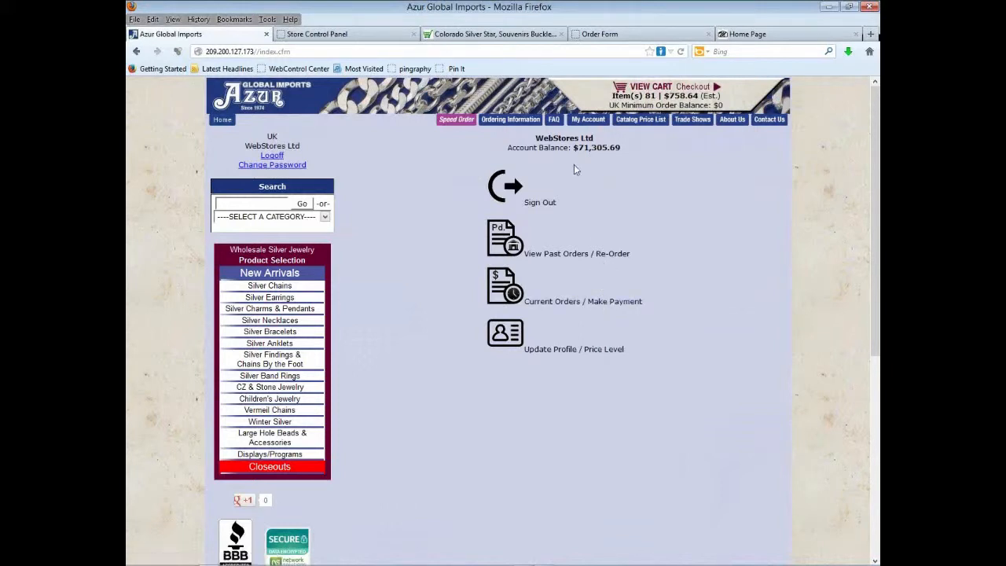
- Reorder a past completed order, adding its 1302-7 and 1302-8 Super Flat Curb chains to the cart
{"action": "left_click", "coordinate": [583, 260]}
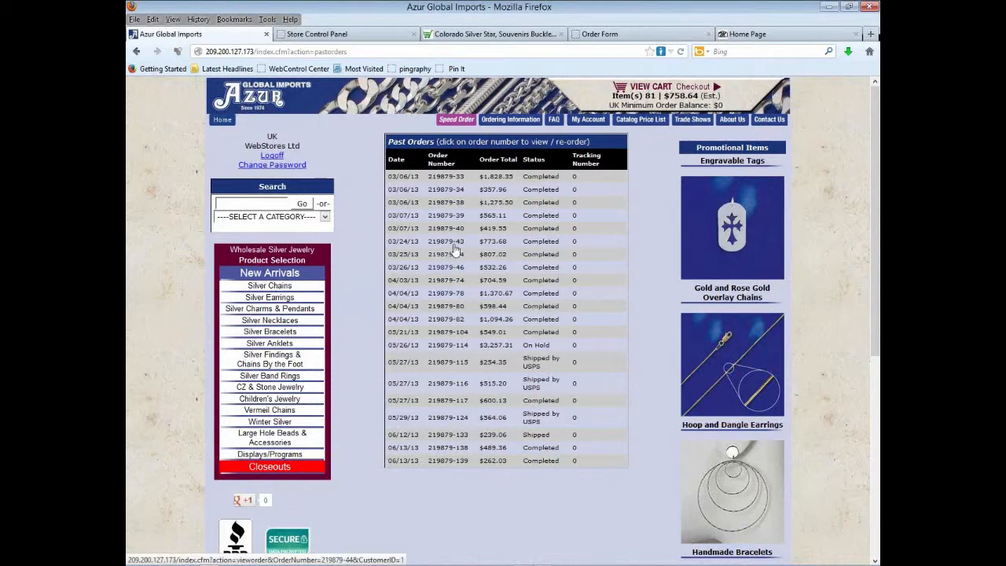
{"action": "left_click", "coordinate": [445, 190]}
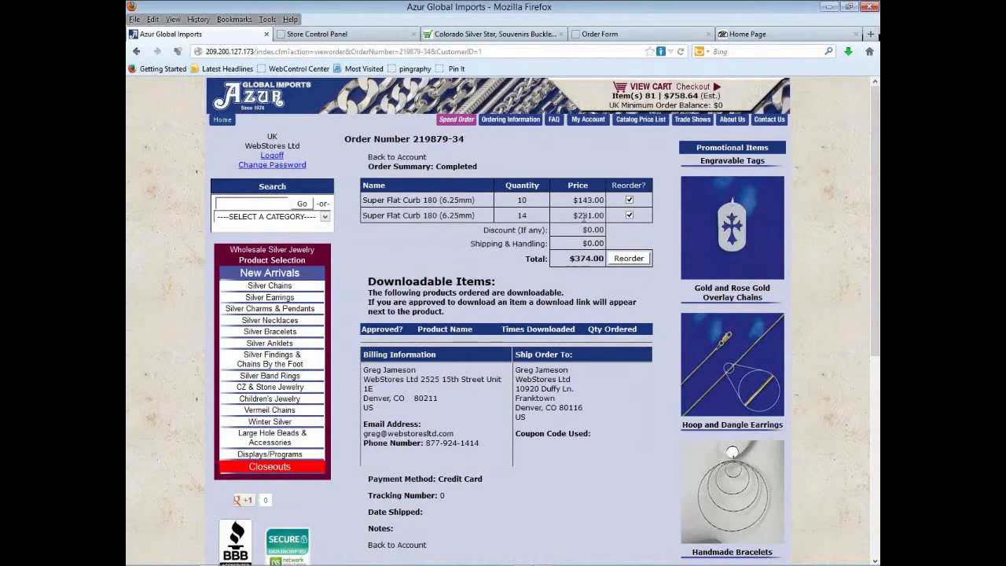
{"action": "left_click", "coordinate": [627, 262]}
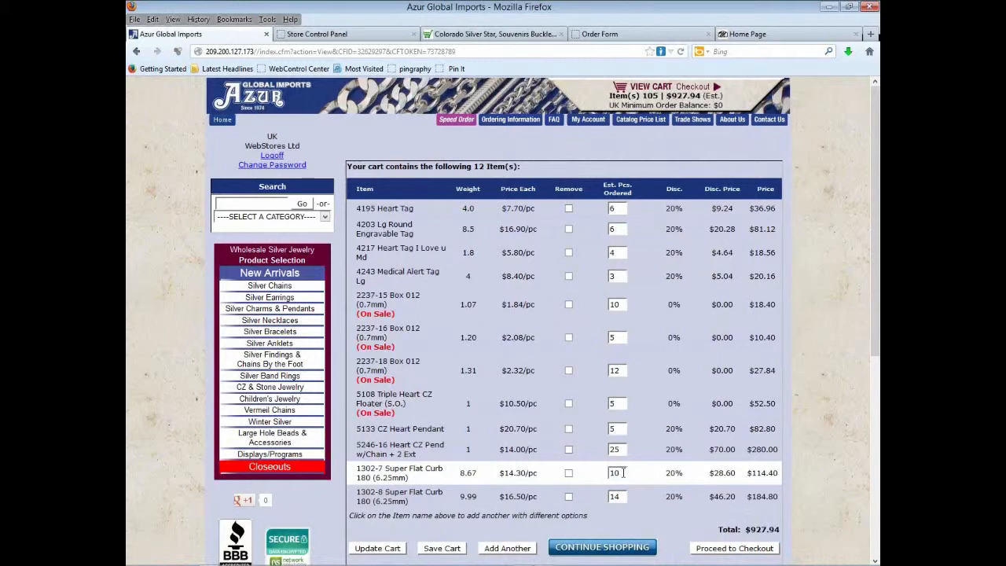
- Set 1302-7 to 5 pieces and 1302-8 to 7, update the cart, and proceed to checkout
{"action": "double_click", "coordinate": [620, 472]}
{"action": "type", "text": "5"}
{"action": "double_click", "coordinate": [607, 497]}
{"action": "type", "text": "7"}
{"action": "left_click", "coordinate": [385, 551]}
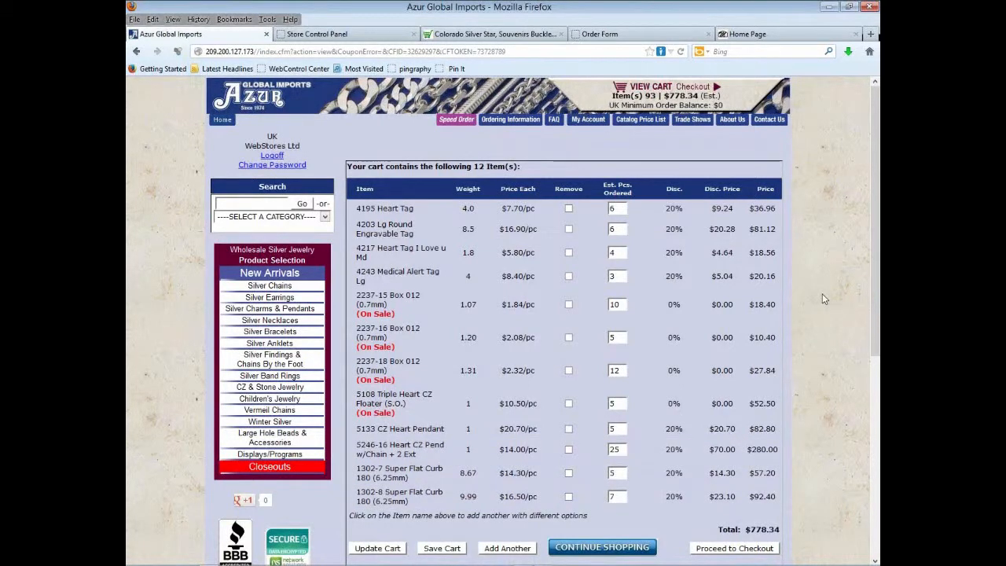
{"action": "left_click", "coordinate": [759, 551]}
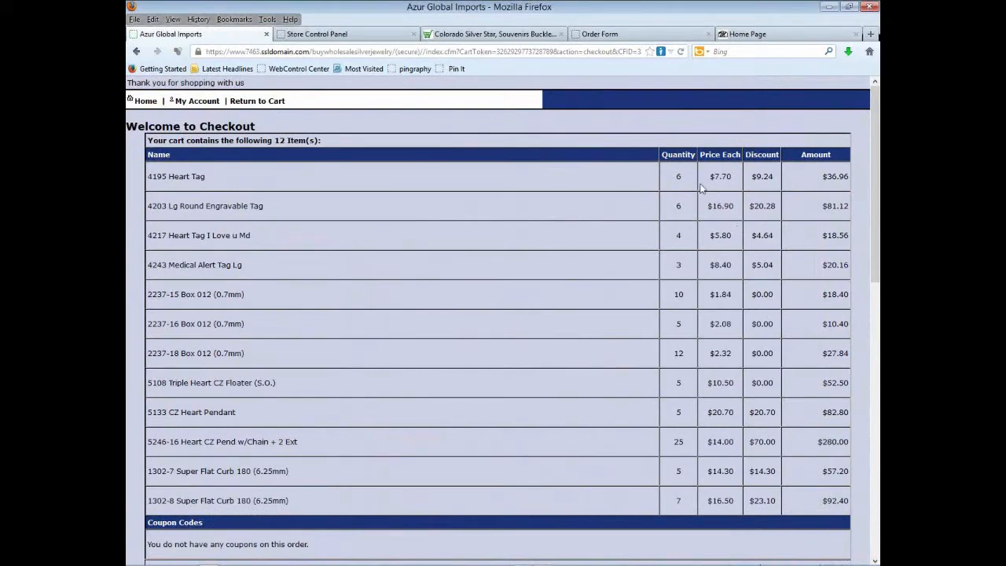
- Scroll through the checkout's billing, shipping and payment sections for the $778.34 order
{"action": "scroll", "coordinate": [606, 371], "scroll_direction": "down", "scroll_amount": 4}
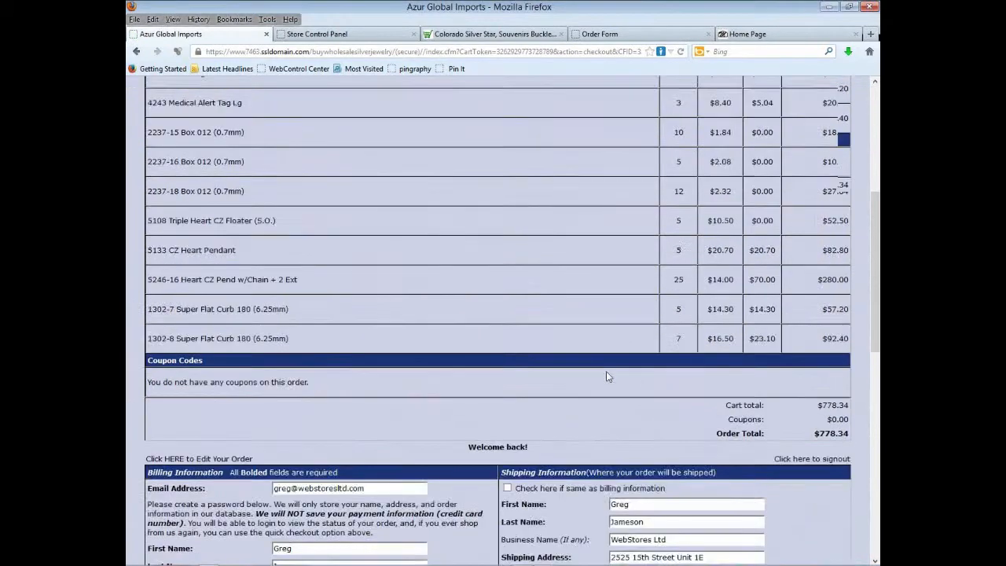
{"action": "scroll", "coordinate": [606, 377], "scroll_direction": "down", "scroll_amount": 6}
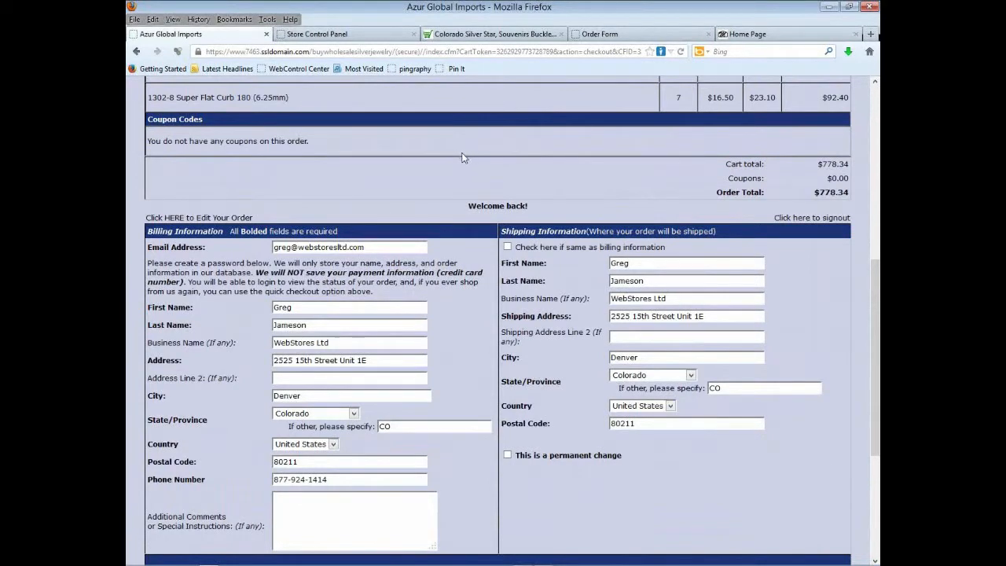
{"action": "scroll", "coordinate": [464, 155], "scroll_direction": "down", "scroll_amount": 3}
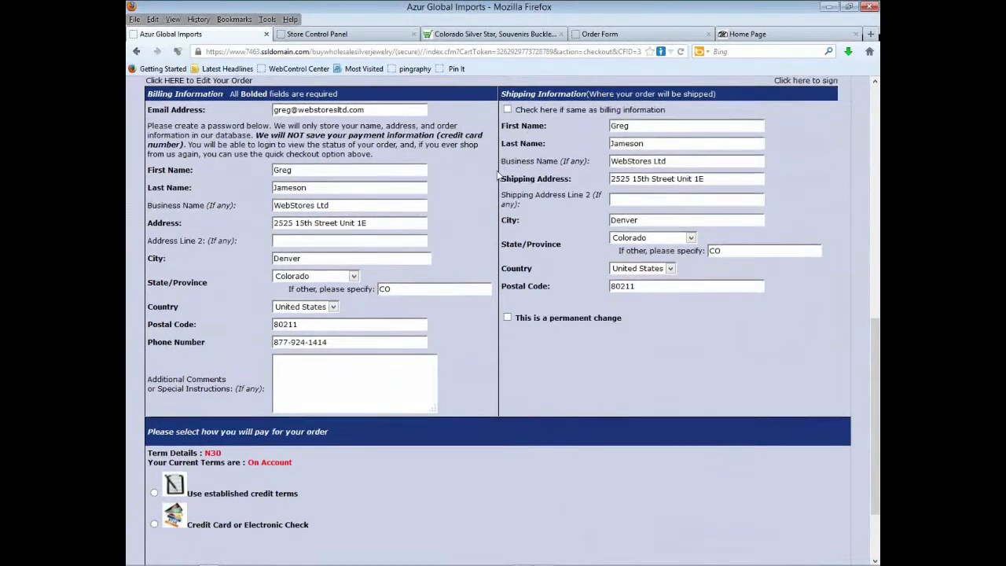
{"action": "scroll", "coordinate": [396, 420], "scroll_direction": "down", "scroll_amount": 3}
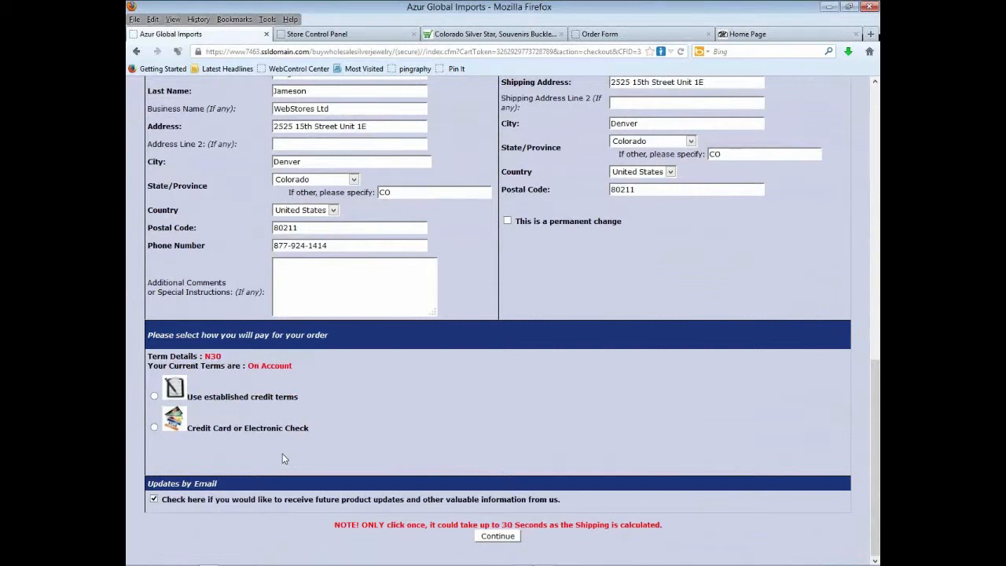
- Pay on established credit terms, keep Ground shipping at $6.25, and submit the $784.59 order
{"action": "left_click", "coordinate": [154, 397]}
{"action": "left_click", "coordinate": [497, 536]}
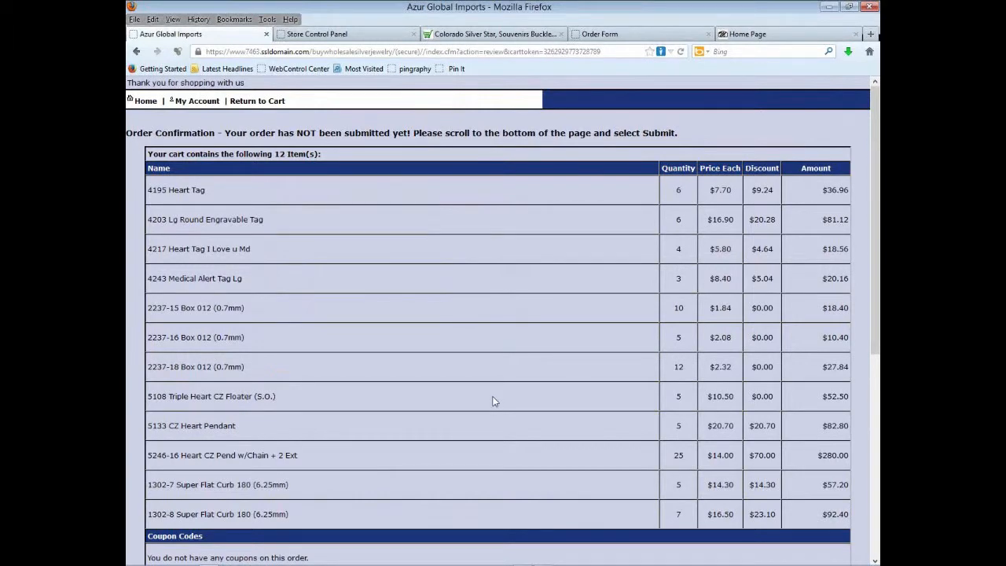
{"action": "scroll", "coordinate": [494, 404], "scroll_direction": "down", "scroll_amount": 8}
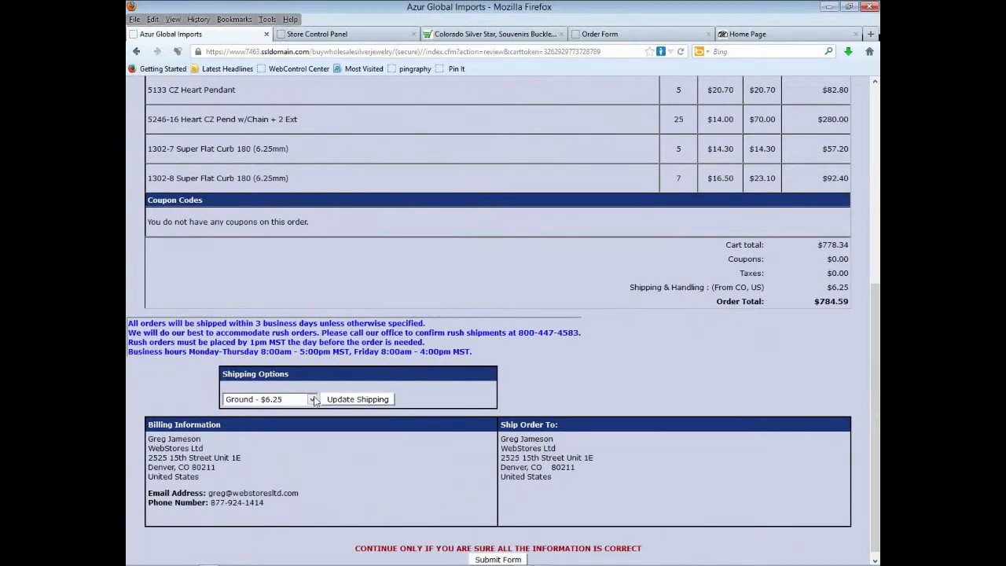
{"action": "left_click", "coordinate": [312, 399]}
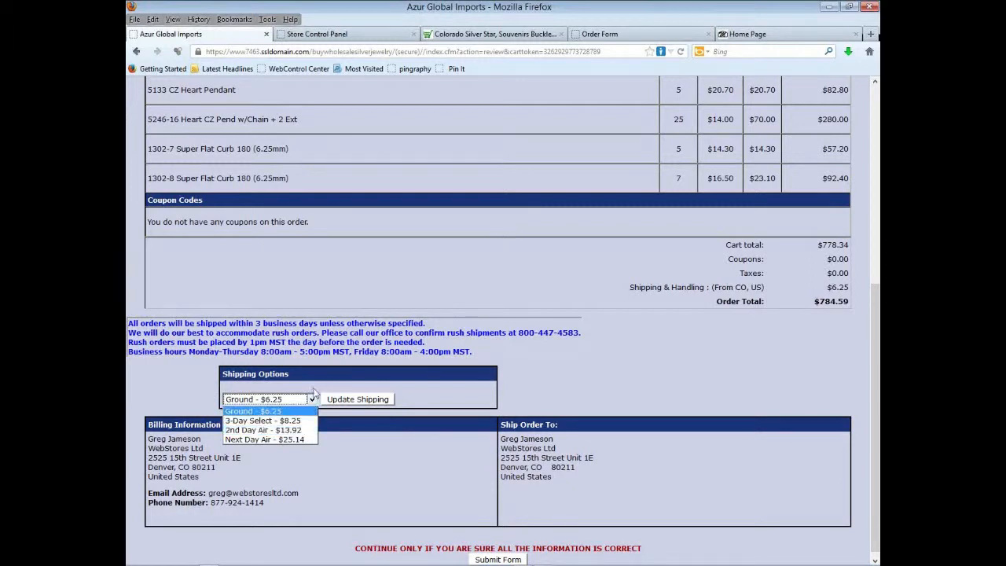
{"action": "left_click", "coordinate": [579, 365]}
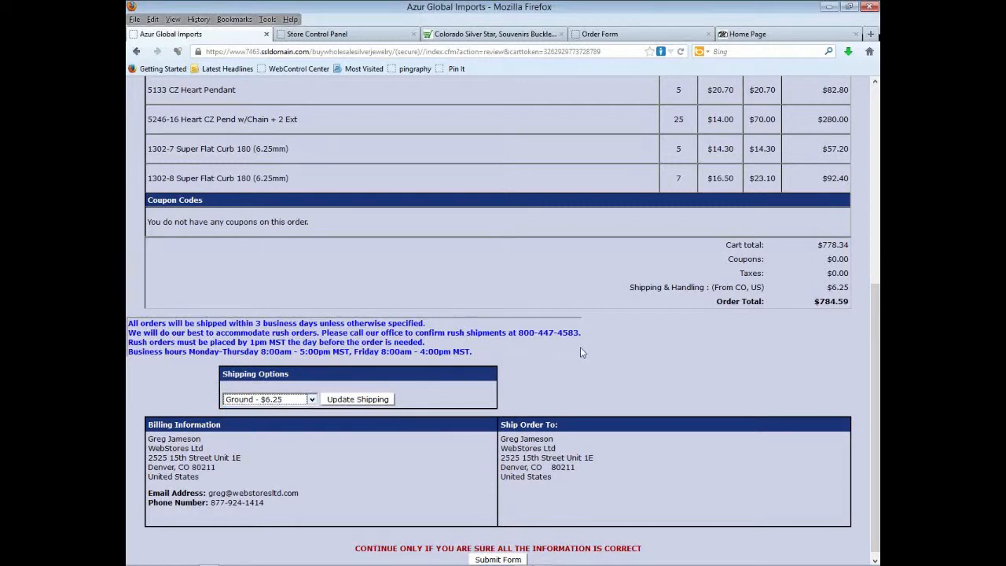
{"action": "scroll", "coordinate": [581, 352], "scroll_direction": "down", "scroll_amount": 1}
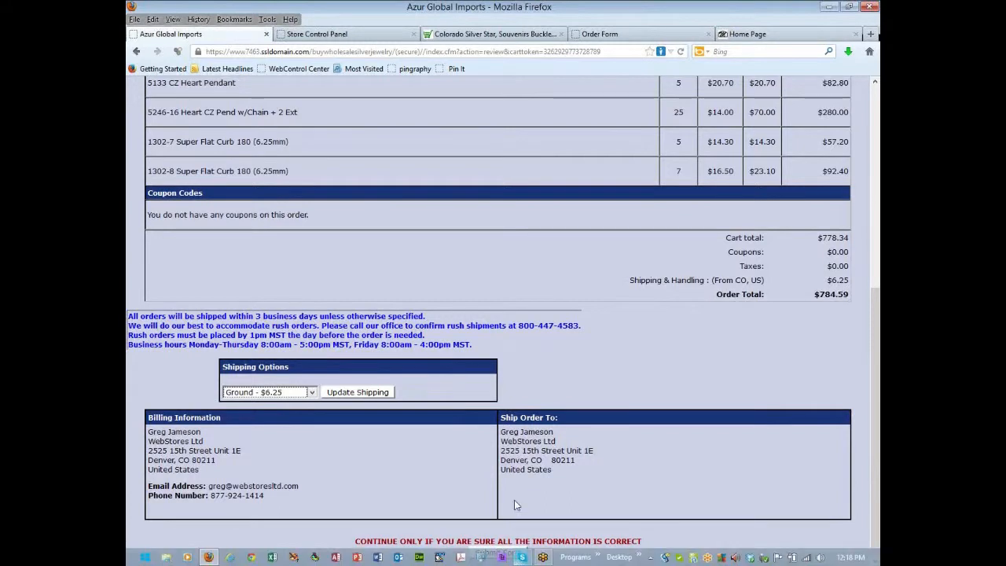
{"action": "left_click", "coordinate": [497, 553]}
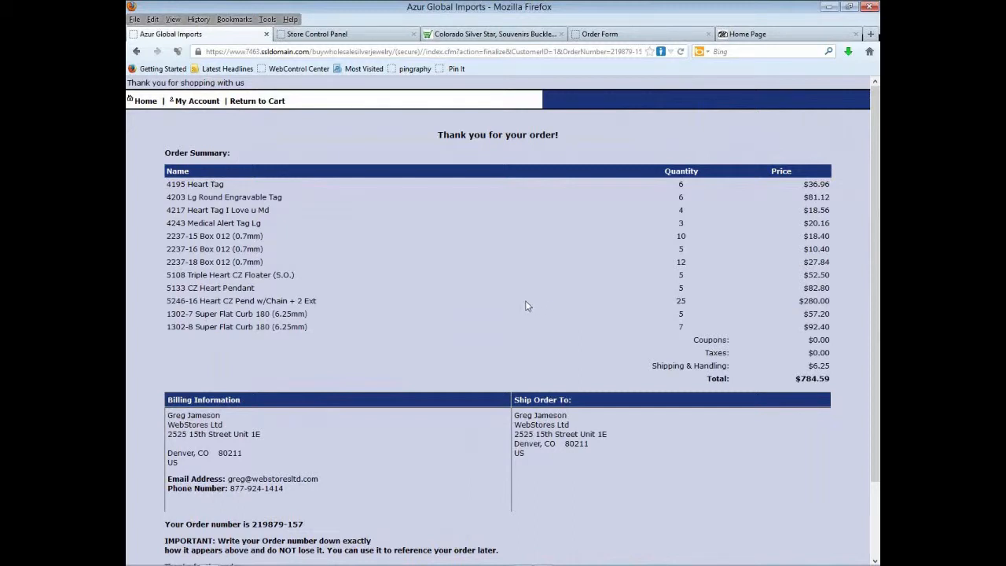
{"action": "scroll", "coordinate": [524, 302], "scroll_direction": "down", "scroll_amount": 2}
{"action": "scroll", "coordinate": [522, 302], "scroll_direction": "up", "scroll_amount": 2}
- Switch to the control panel, open Advanced settings, and point out the columns-to-display setting
{"action": "left_click", "coordinate": [341, 36]}
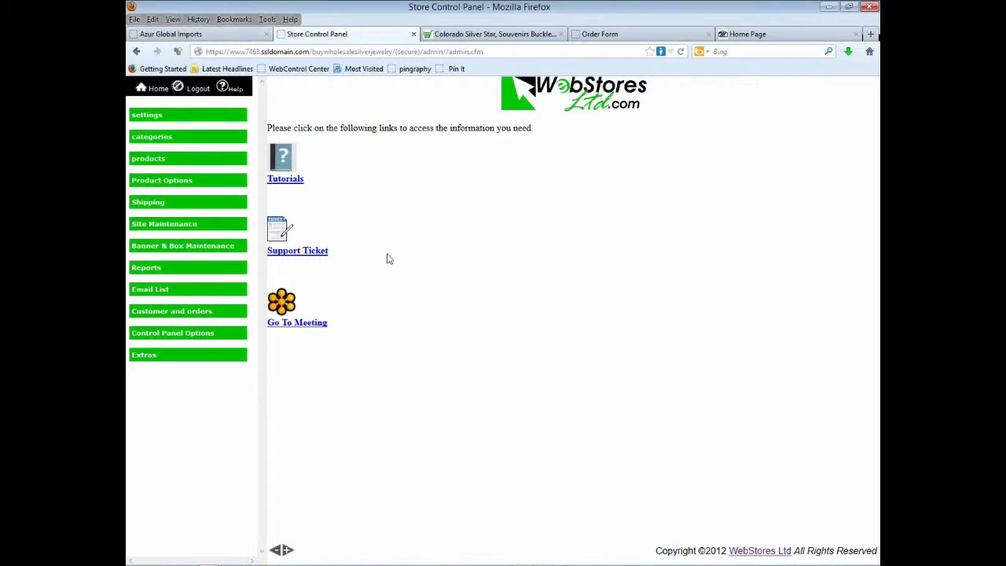
{"action": "left_click", "coordinate": [184, 118]}
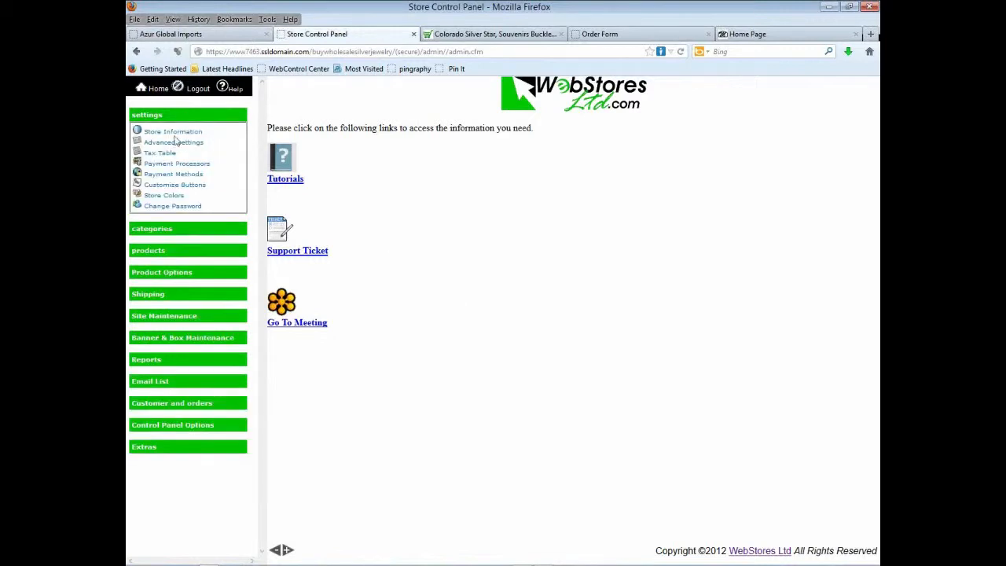
{"action": "left_click", "coordinate": [173, 142]}
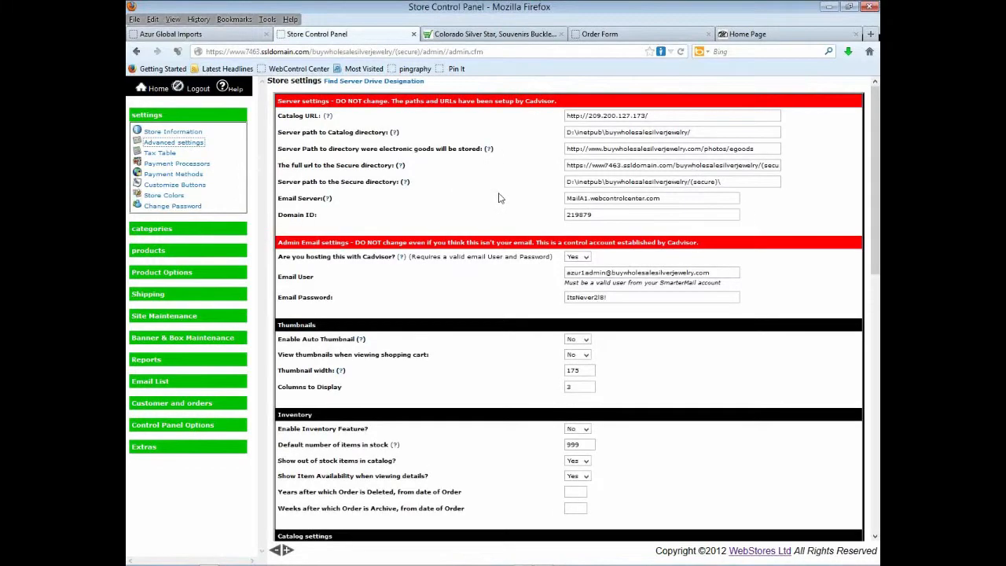
{"action": "scroll", "coordinate": [554, 202], "scroll_direction": "down", "scroll_amount": 5}
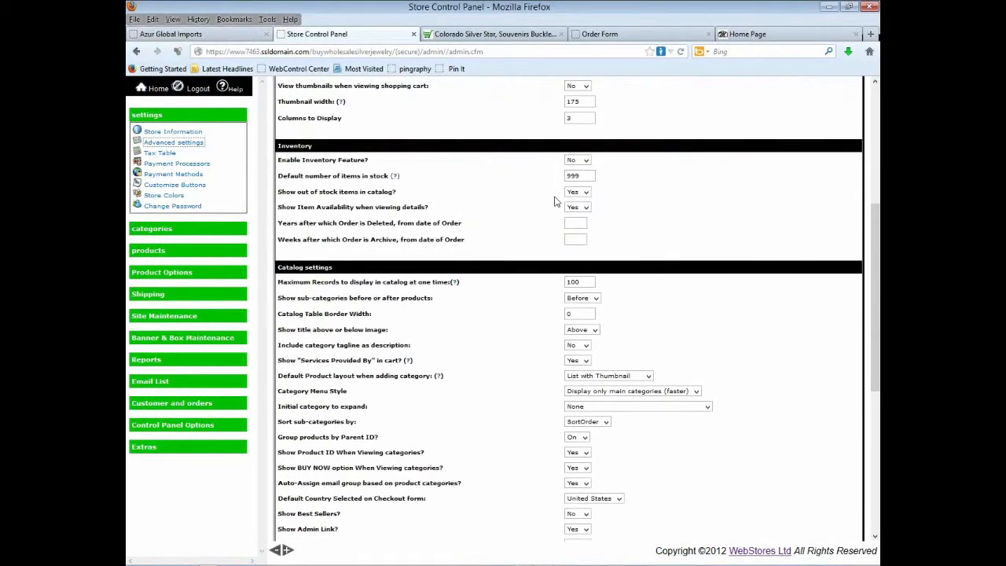
{"action": "scroll", "coordinate": [554, 202], "scroll_direction": "up", "scroll_amount": 2}
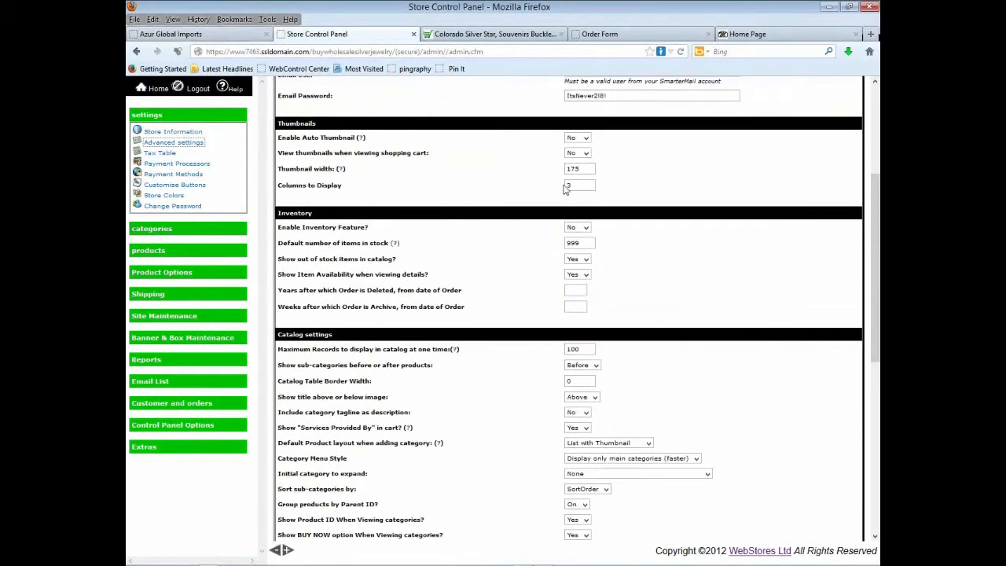
{"action": "left_click", "coordinate": [572, 185]}
- Review the settings down to Skin Style Default and Width 990, then expand category management
{"action": "scroll", "coordinate": [609, 288], "scroll_direction": "down", "scroll_amount": 2}
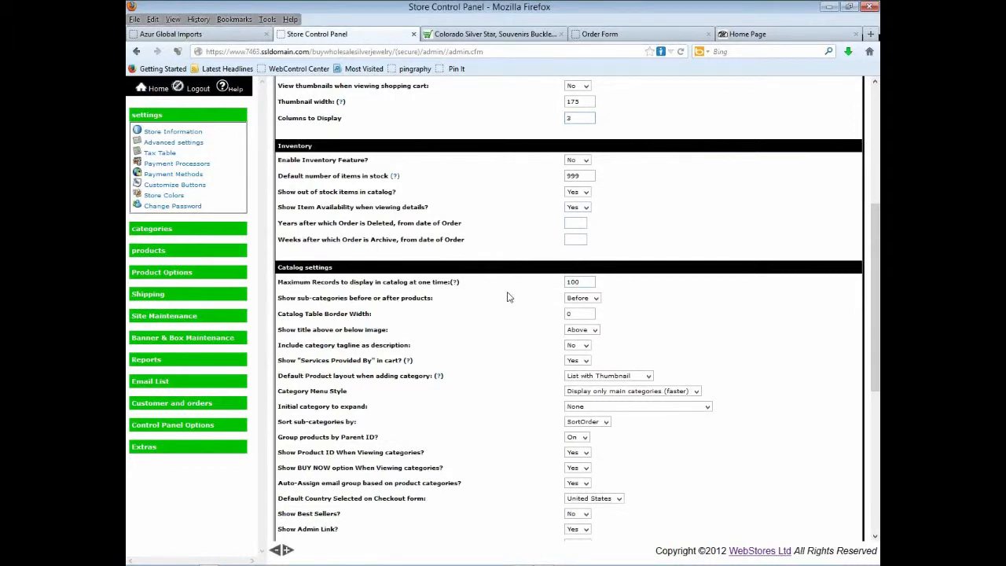
{"action": "scroll", "coordinate": [518, 303], "scroll_direction": "down", "scroll_amount": 2}
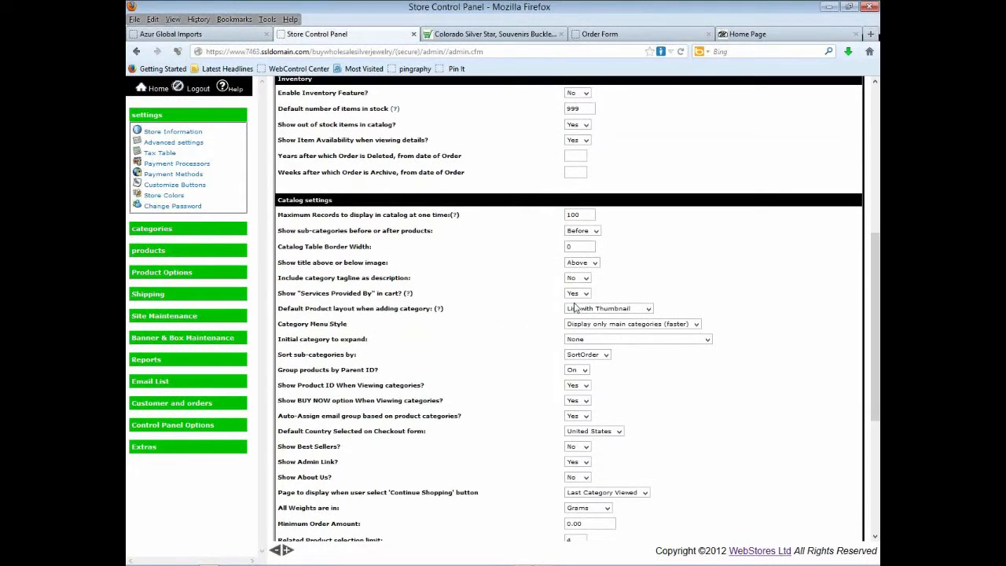
{"action": "scroll", "coordinate": [563, 313], "scroll_direction": "down", "scroll_amount": 4}
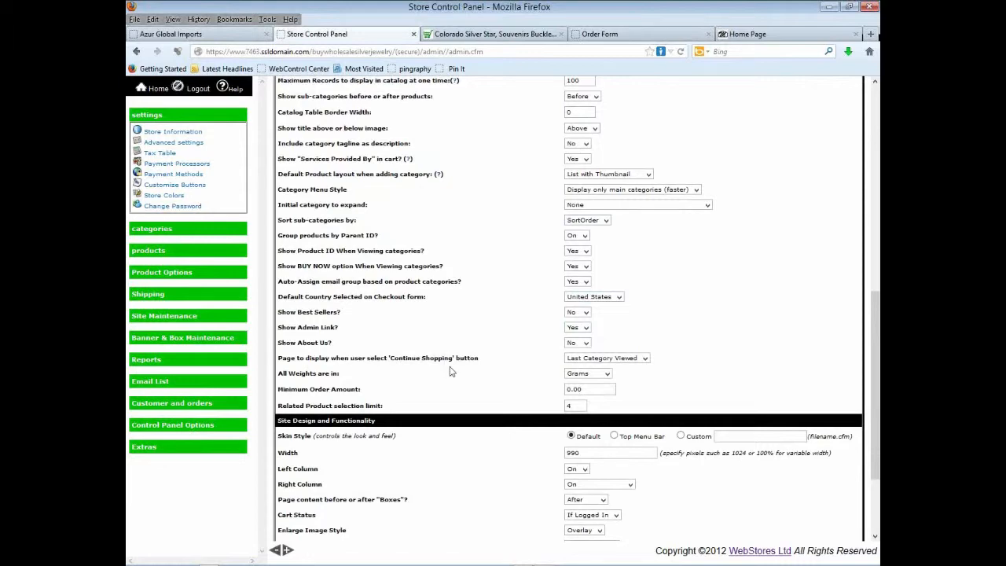
{"action": "scroll", "coordinate": [454, 372], "scroll_direction": "down", "scroll_amount": 2}
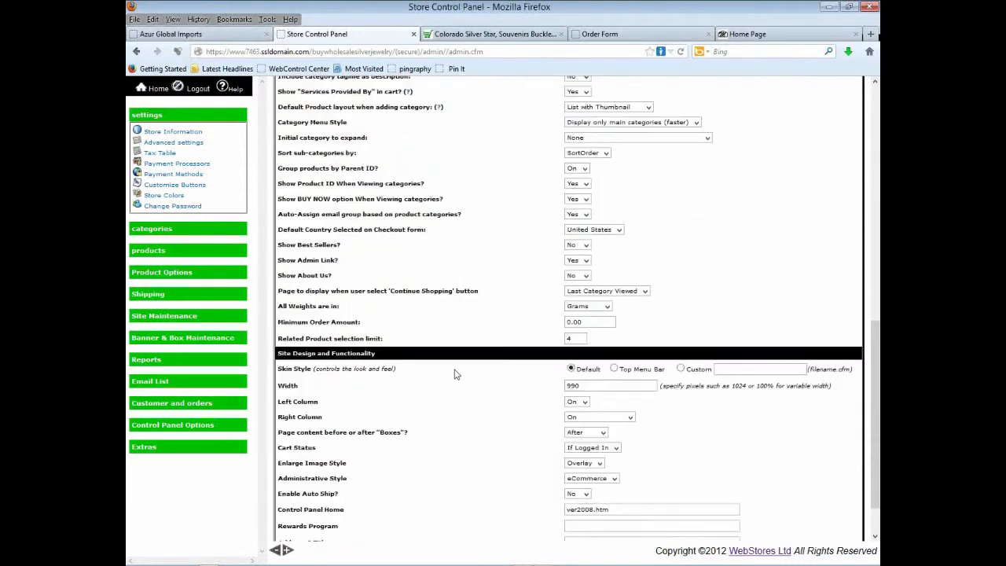
{"action": "scroll", "coordinate": [456, 376], "scroll_direction": "down", "scroll_amount": 2}
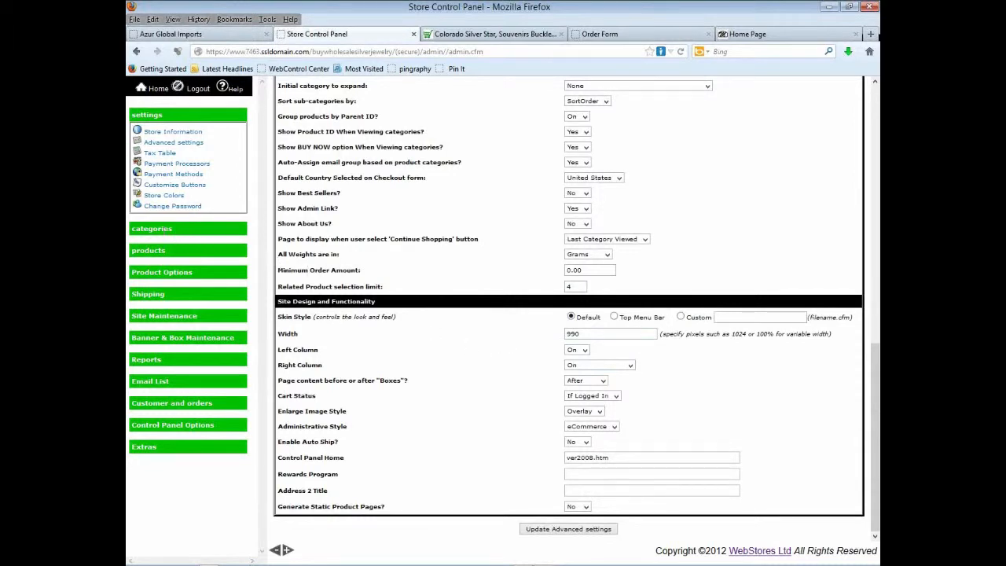
{"action": "left_click", "coordinate": [152, 228]}
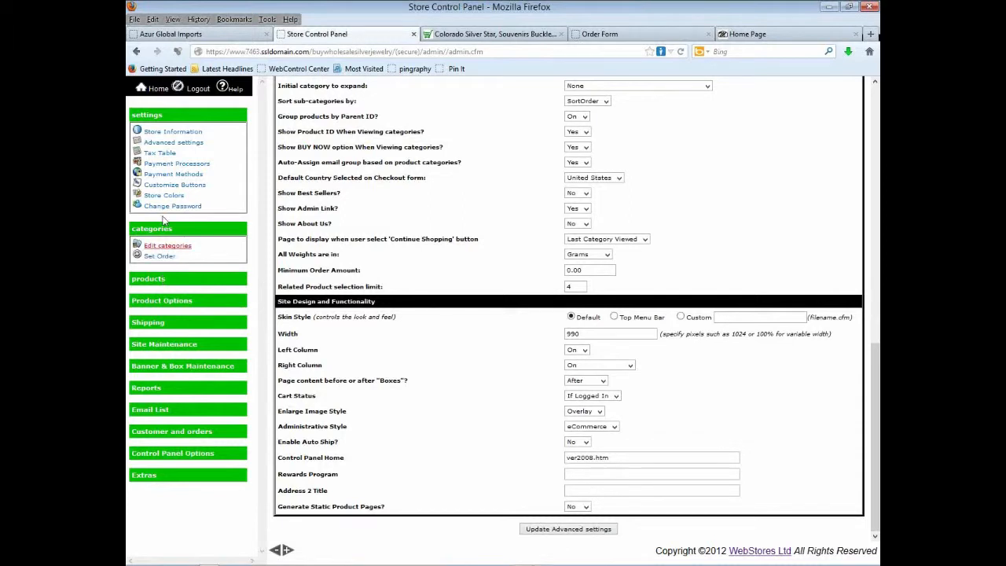
- Show the accepted Payment Methods, then expand products and open Add/Edit Price Level
{"action": "left_click", "coordinate": [174, 176]}
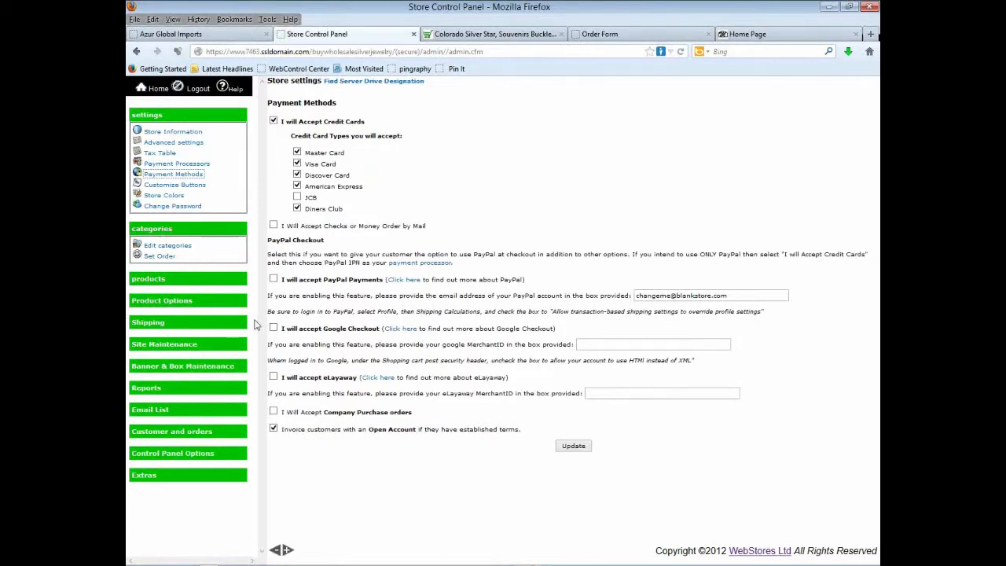
{"action": "left_click", "coordinate": [167, 278]}
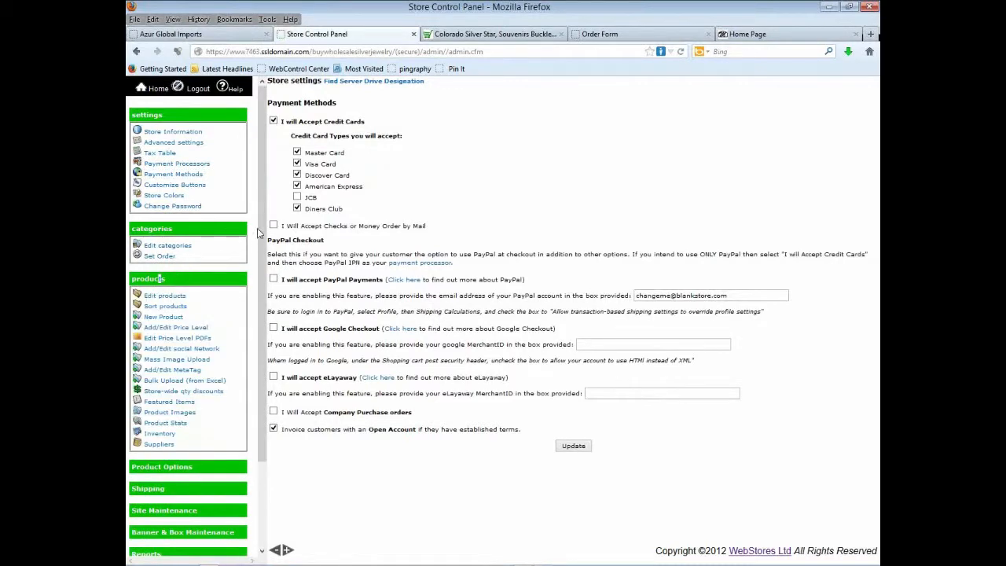
{"action": "left_click_drag", "start_coordinate": [264, 226], "coordinate": [258, 292]}
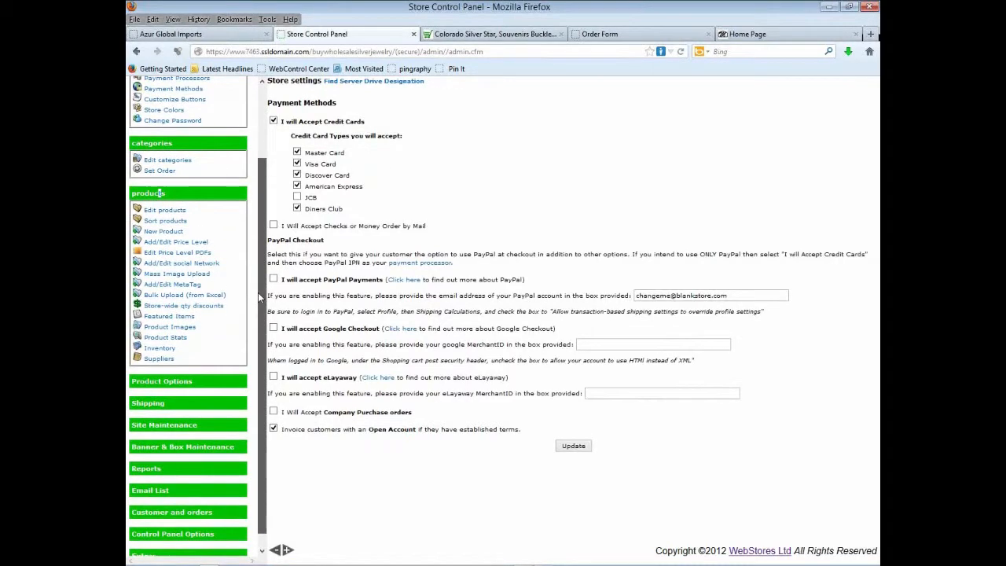
{"action": "left_click", "coordinate": [183, 244]}
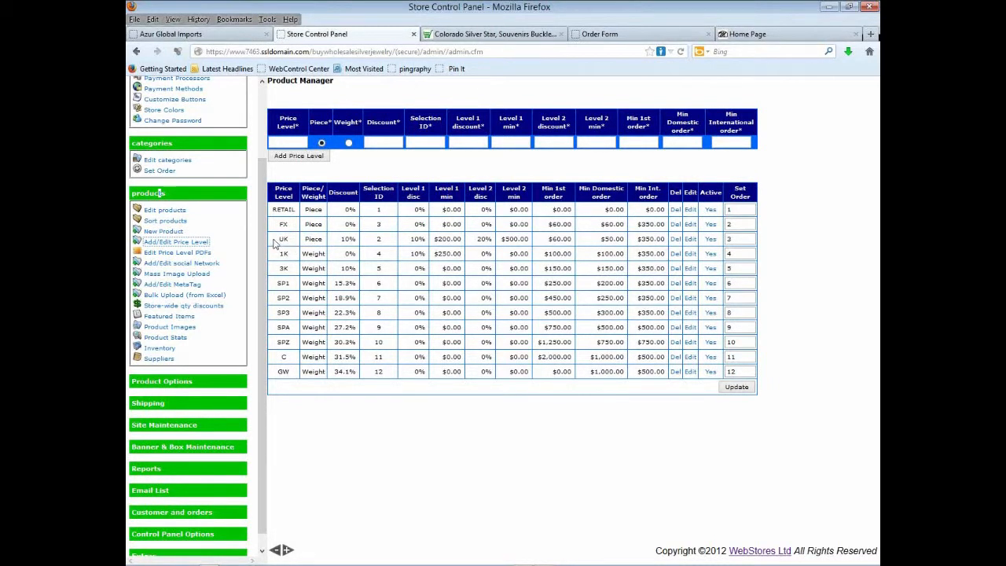
- Highlight the UK price level: priced by Piece, 10% discount, $200.00 minimum
{"action": "double_click", "coordinate": [283, 239]}
{"action": "double_click", "coordinate": [313, 239]}
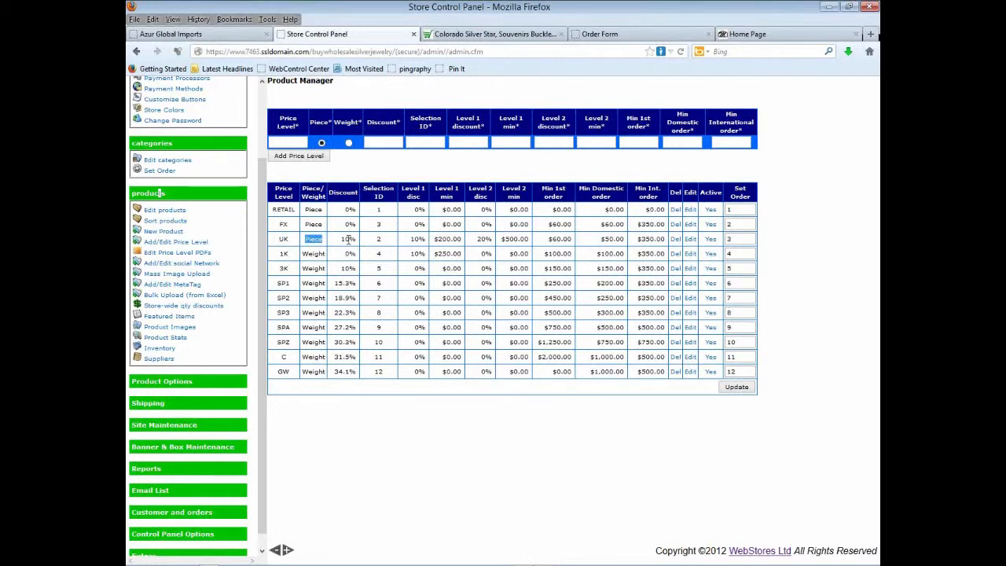
{"action": "double_click", "coordinate": [353, 239]}
{"action": "double_click", "coordinate": [448, 239]}
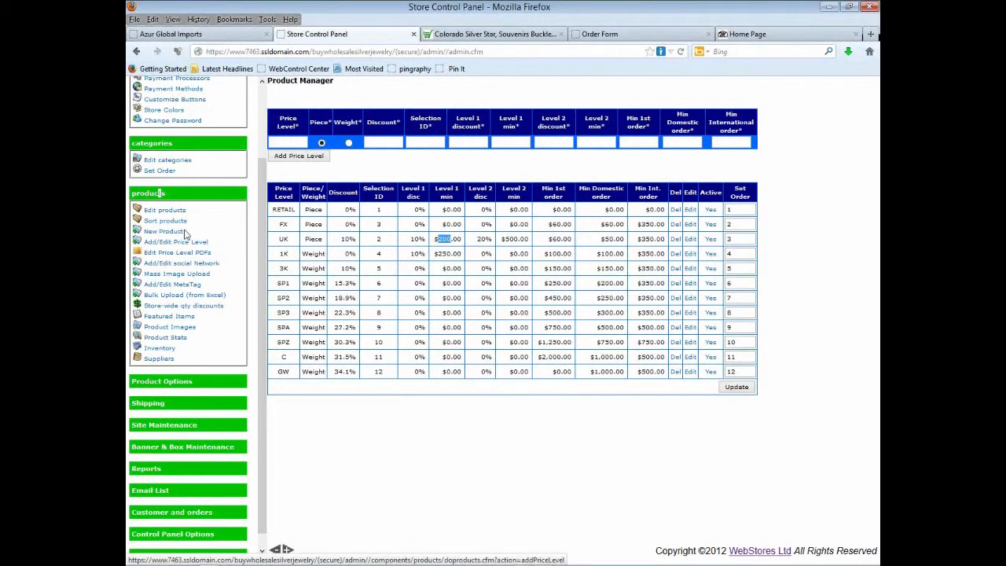
- Open Edit products and filter the product list to the Basic Chain category
{"action": "left_click", "coordinate": [165, 211]}
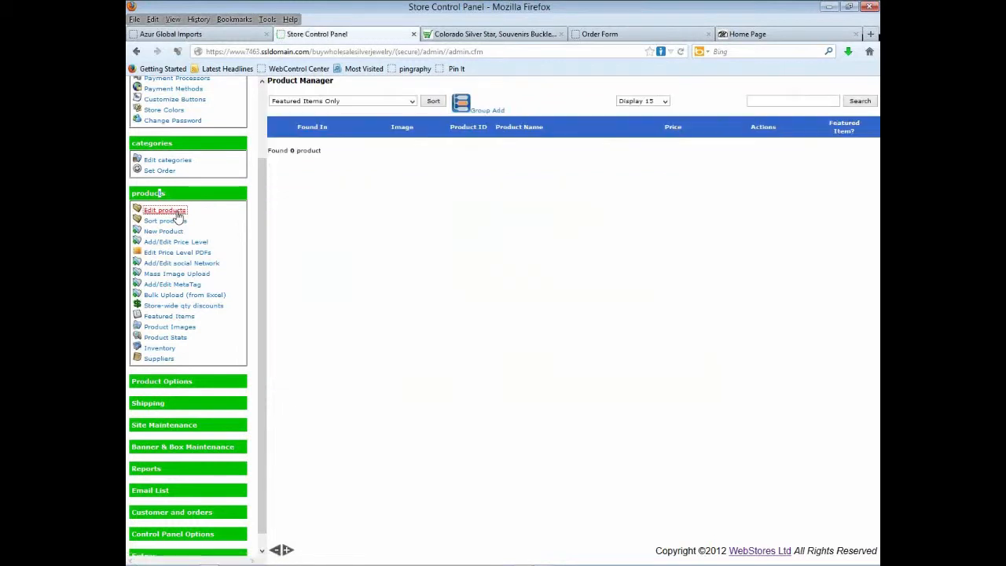
{"action": "left_click", "coordinate": [412, 103]}
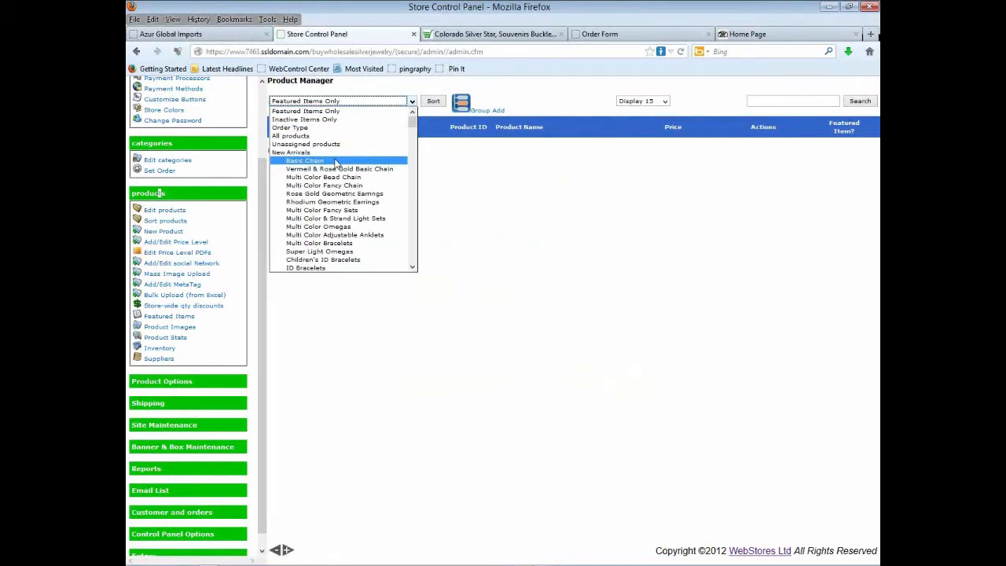
{"action": "left_click", "coordinate": [336, 161]}
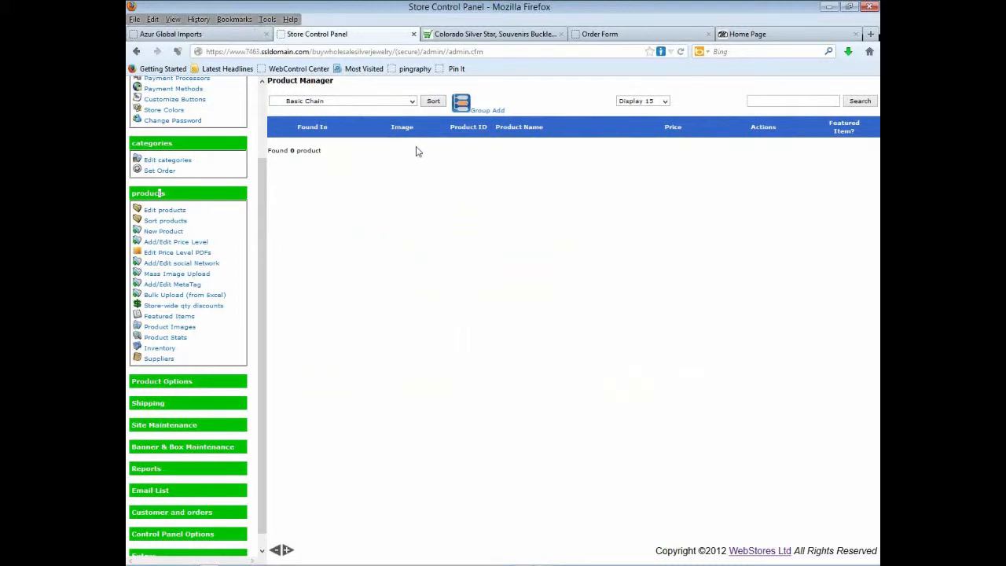
- Switch the category filter to CZ Hearts and sort to list its 16 products
{"action": "left_click", "coordinate": [414, 102]}
{"action": "left_click_drag", "start_coordinate": [411, 122], "coordinate": [410, 181]}
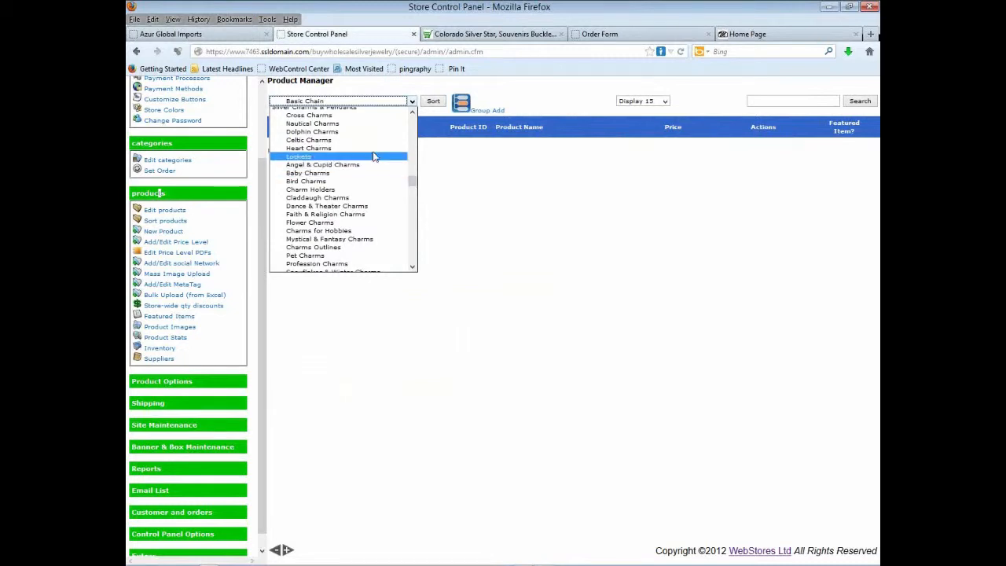
{"action": "scroll", "coordinate": [377, 181], "scroll_direction": "down", "scroll_amount": 10}
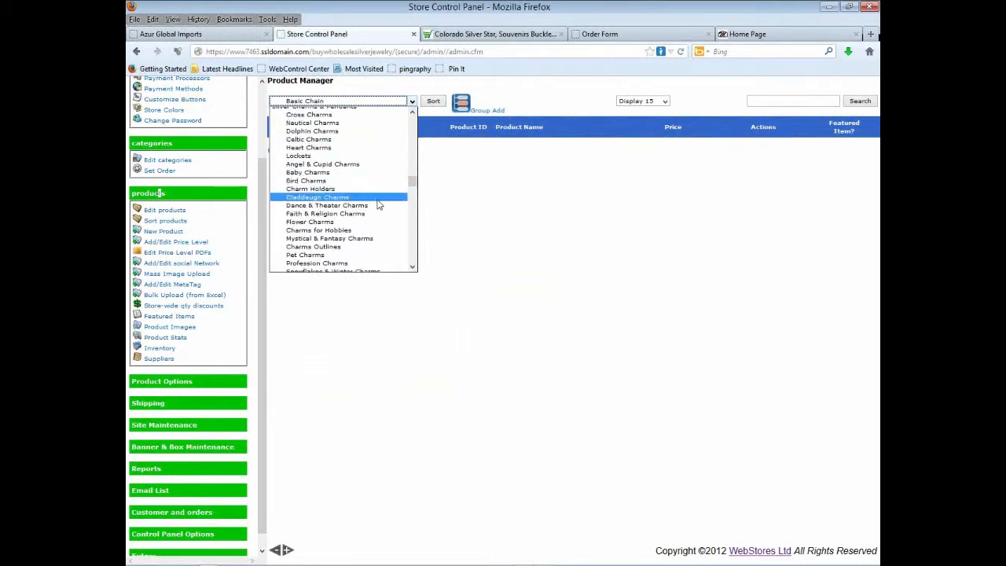
{"action": "scroll", "coordinate": [381, 206], "scroll_direction": "down", "scroll_amount": 15}
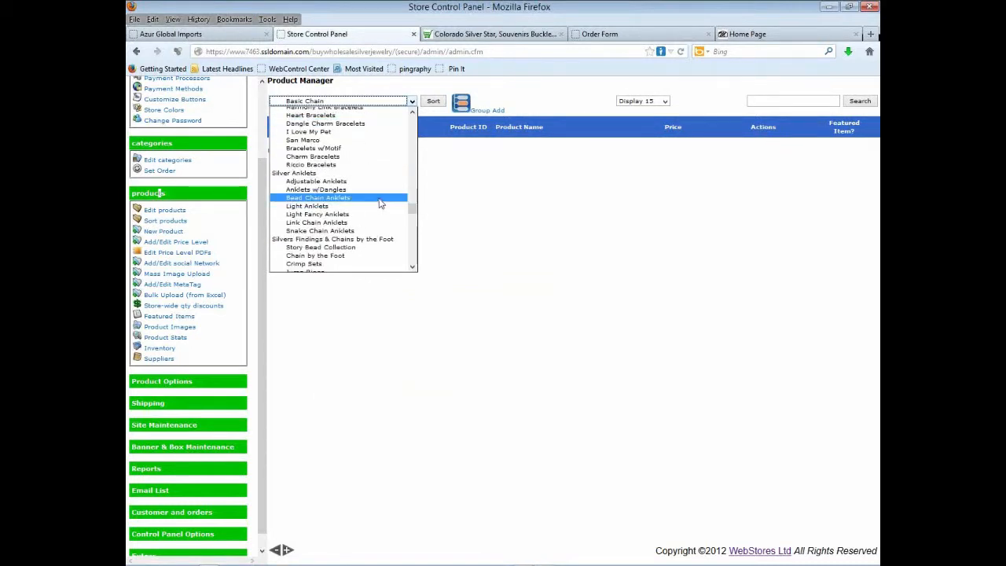
{"action": "mouse_move", "coordinate": [413, 230]}
{"action": "left_mouse_down"}
{"action": "mouse_move", "coordinate": [413, 239]}
{"action": "mouse_move", "coordinate": [412, 227]}
{"action": "left_mouse_up"}
{"action": "left_click", "coordinate": [363, 197]}
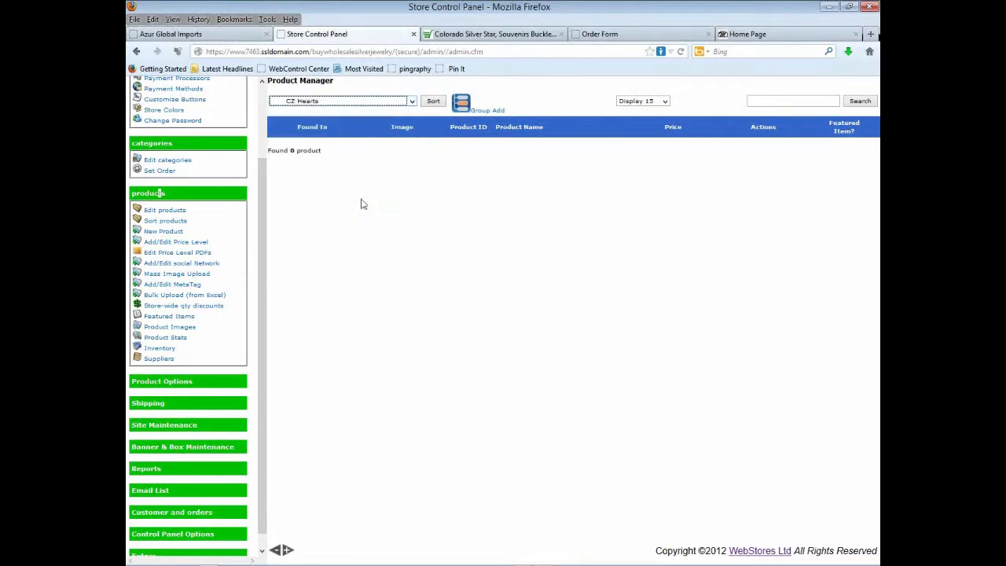
{"action": "left_click", "coordinate": [433, 102]}
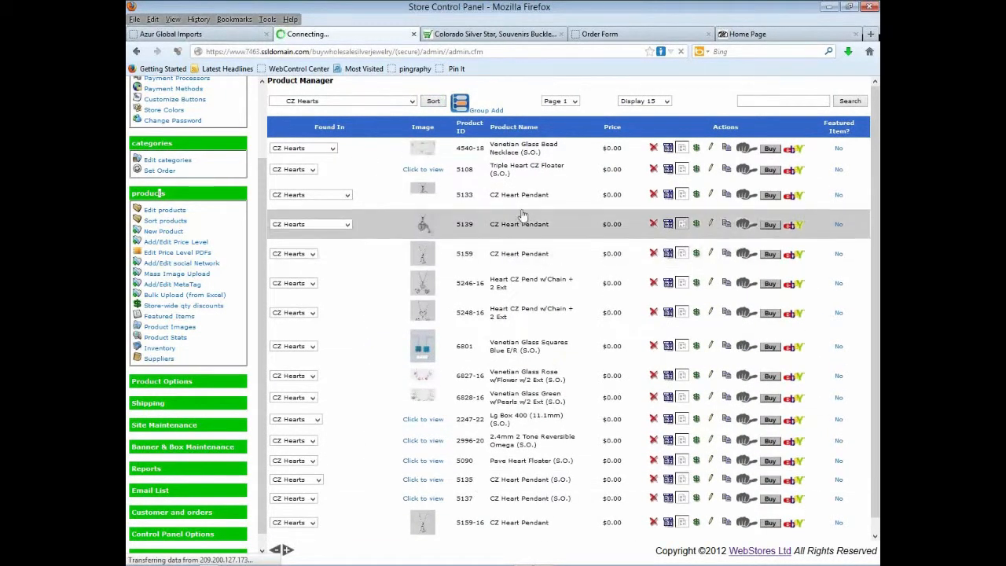
- Open product 4540-18, the Venetian Glass Bead Necklace, and view its DETAILS and CATEGORIES tabs
{"action": "left_click", "coordinate": [523, 150]}
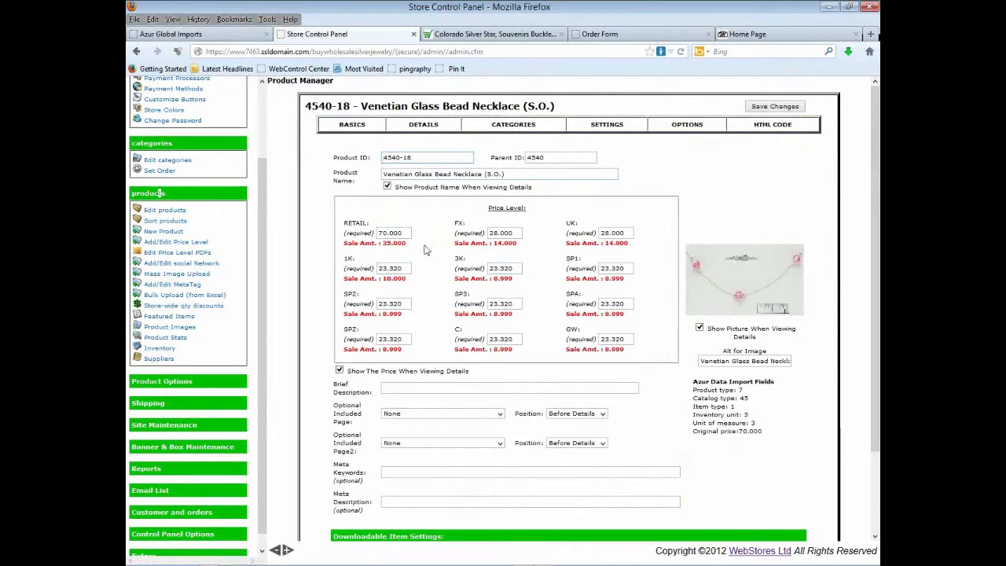
{"action": "left_click", "coordinate": [435, 130]}
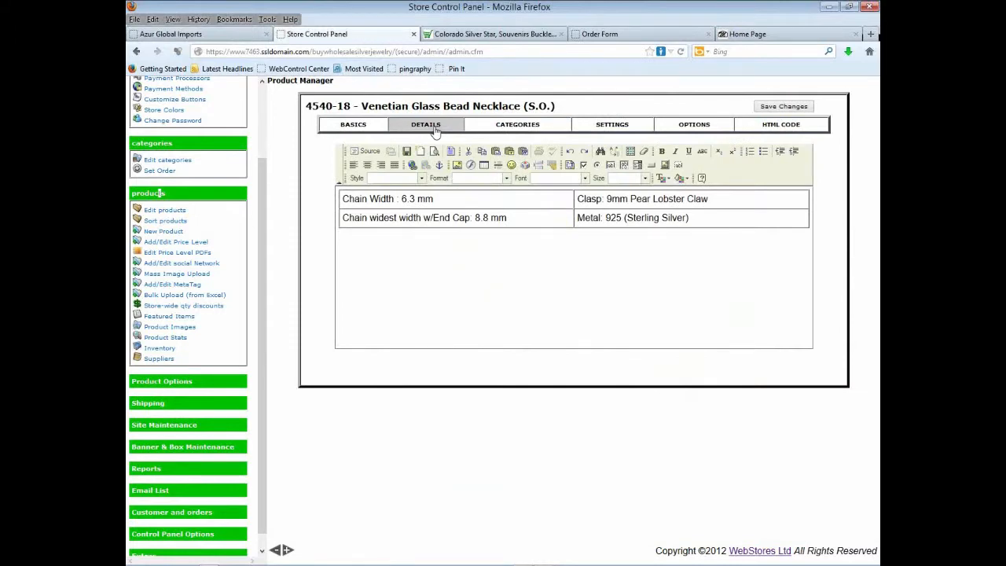
{"action": "left_click", "coordinate": [506, 128]}
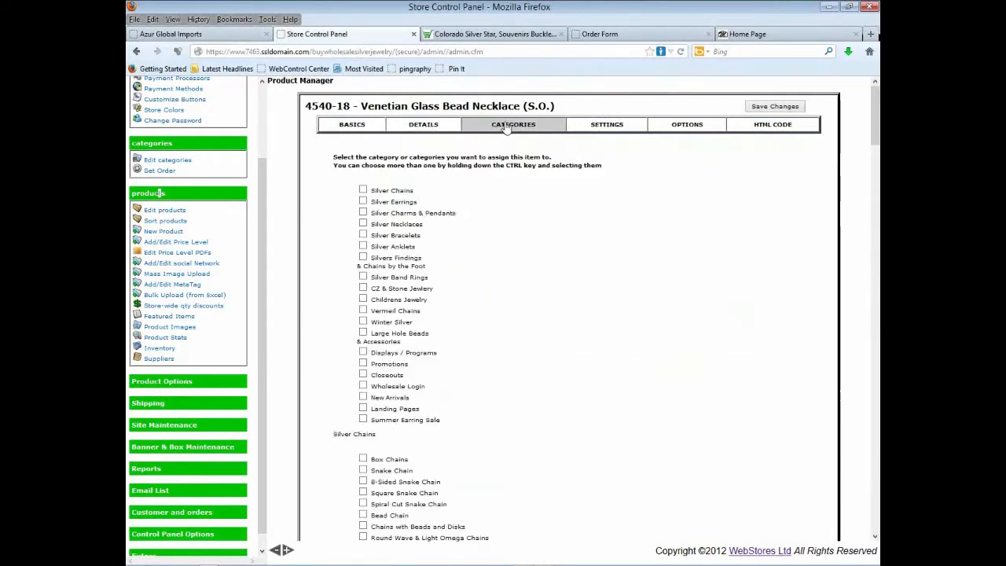
{"action": "scroll", "coordinate": [496, 261], "scroll_direction": "down", "scroll_amount": 5}
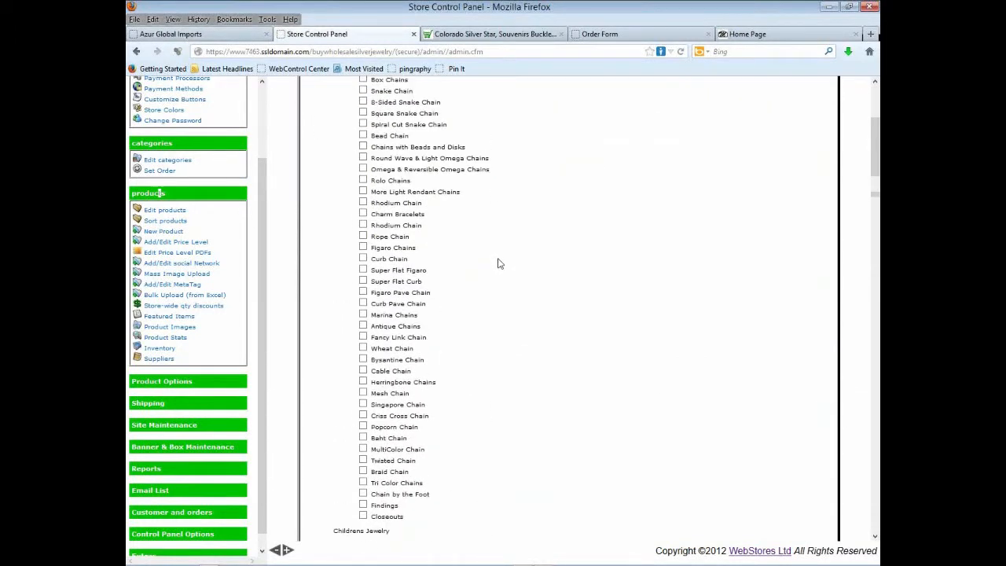
{"action": "scroll", "coordinate": [498, 263], "scroll_direction": "up", "scroll_amount": 5}
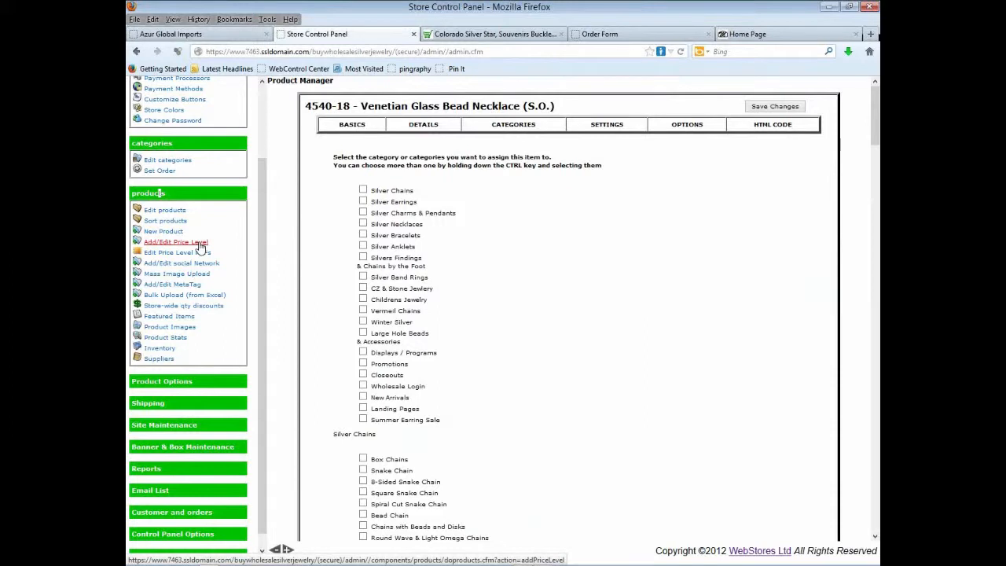
- Leave the Excel upload page for Site Maintenance > Coupons and start a new coupon
{"action": "left_click", "coordinate": [187, 297]}
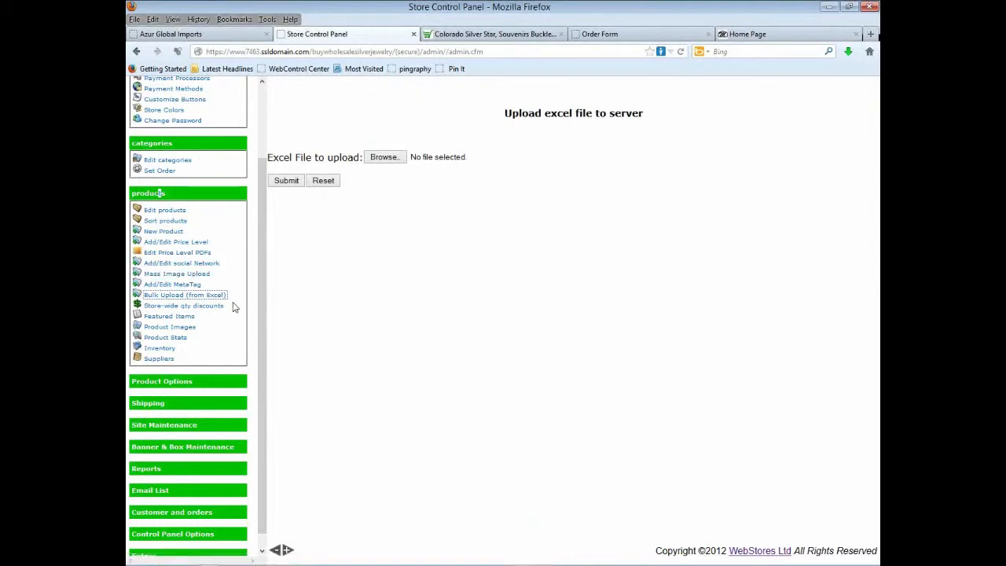
{"action": "scroll", "coordinate": [209, 317], "scroll_direction": "down", "scroll_amount": 1}
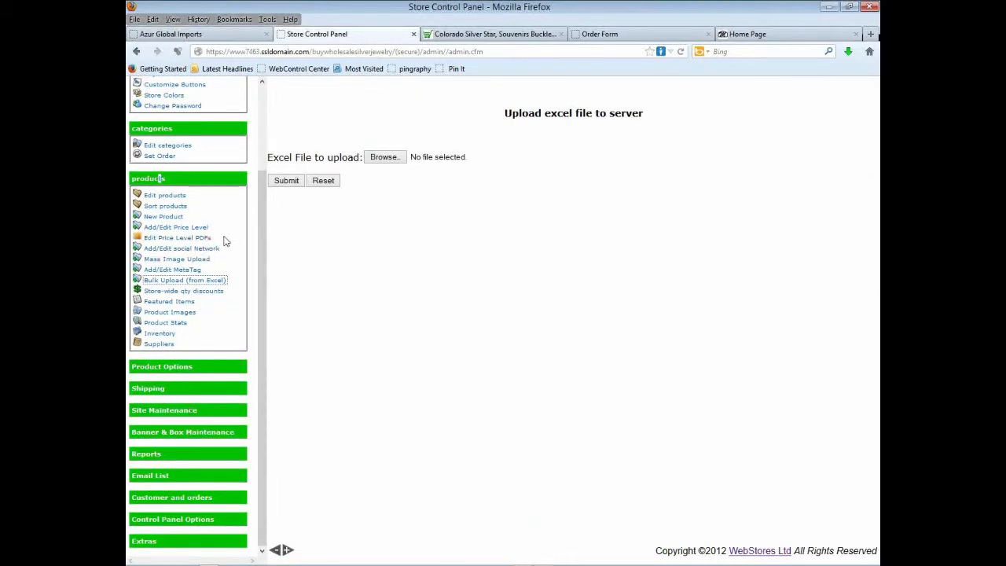
{"action": "left_click", "coordinate": [189, 412]}
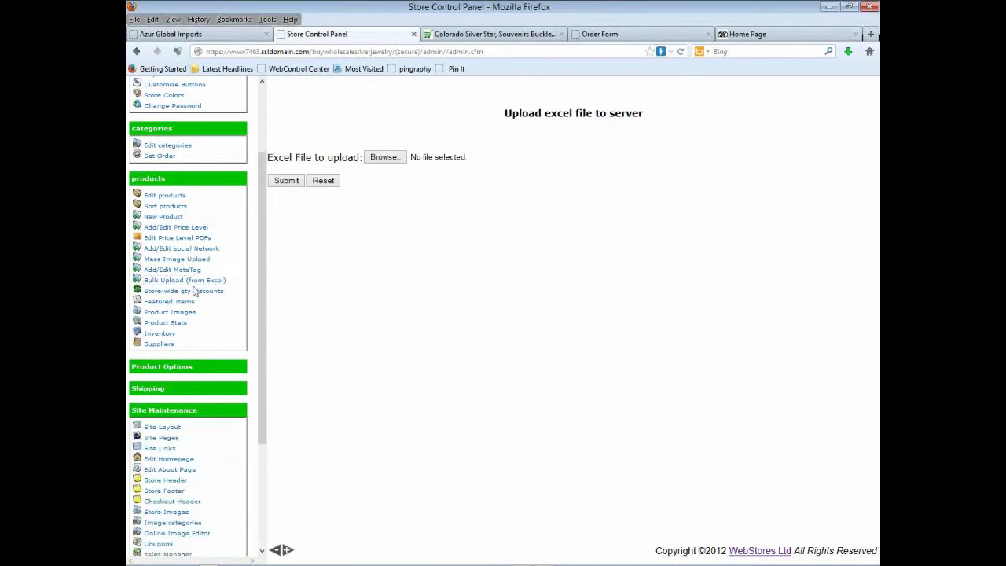
{"action": "scroll", "coordinate": [195, 291], "scroll_direction": "down", "scroll_amount": 3}
{"action": "left_click", "coordinate": [160, 388]}
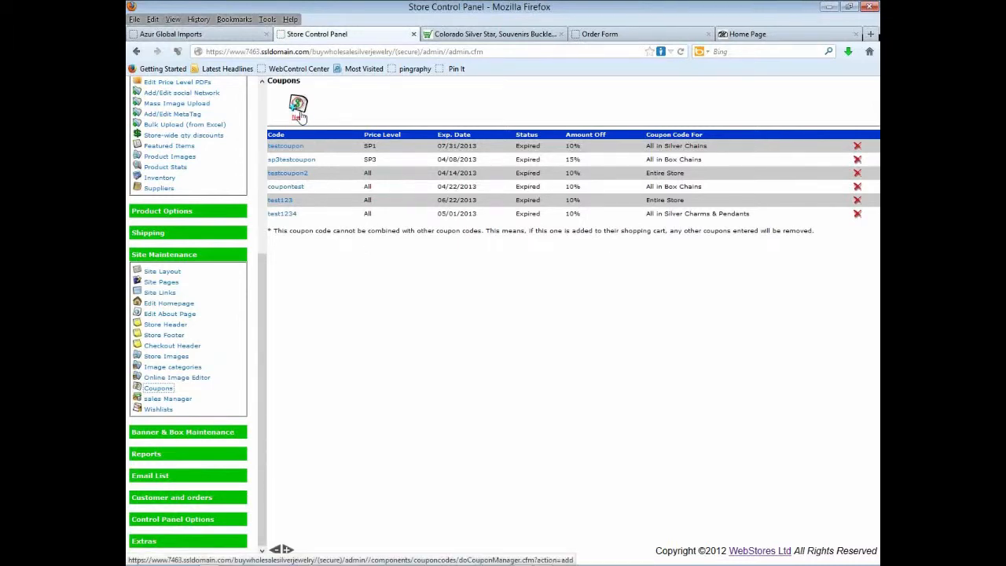
{"action": "left_click", "coordinate": [299, 113]}
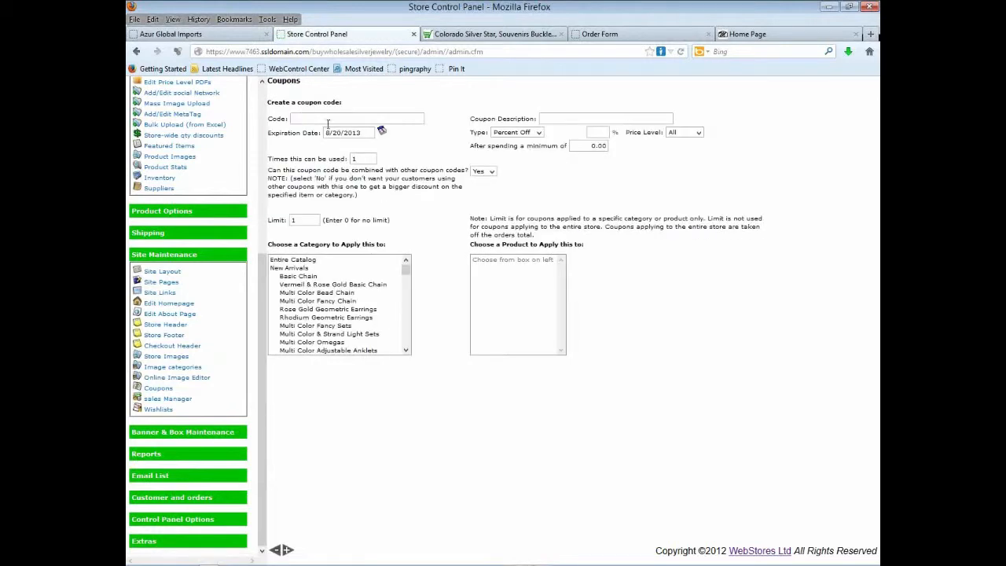
- Enter code LaborDay with a description, 10 percent off, limited to the UK price level
{"action": "left_click", "coordinate": [349, 119]}
{"action": "left_click", "coordinate": [562, 121]}
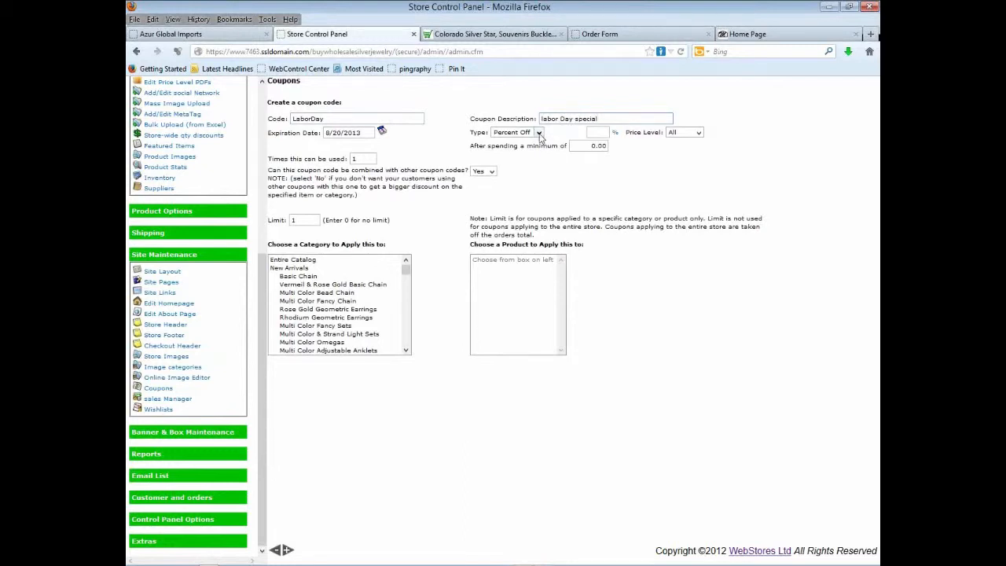
{"action": "left_click", "coordinate": [538, 133]}
{"action": "left_click", "coordinate": [539, 141]}
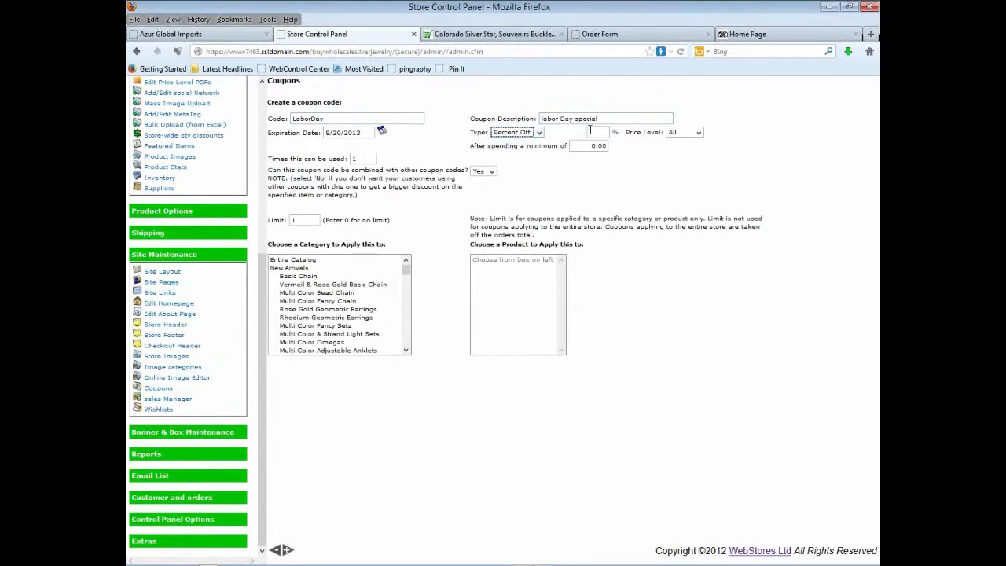
{"action": "left_click", "coordinate": [597, 132]}
{"action": "type", "text": "10"}
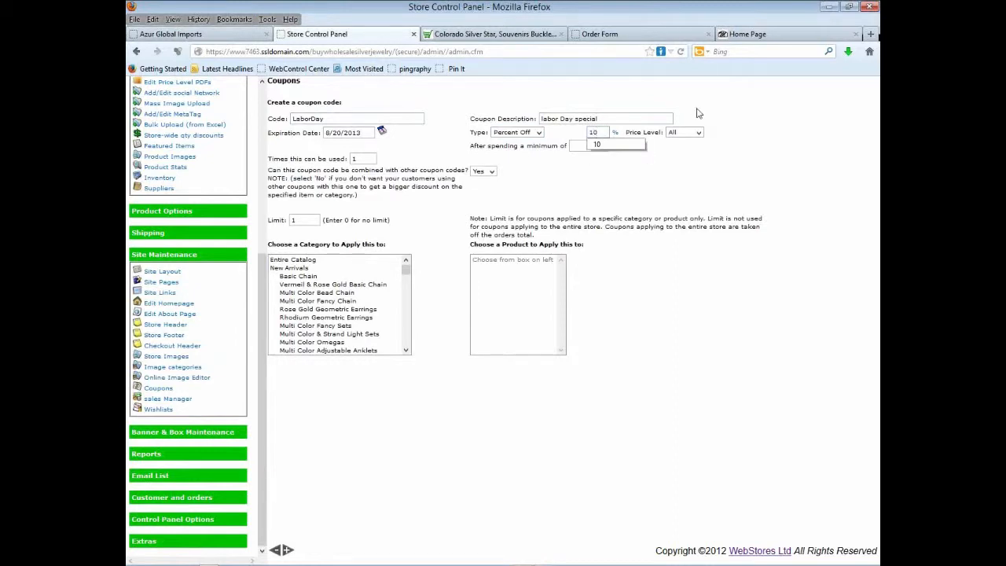
{"action": "left_click", "coordinate": [698, 133]}
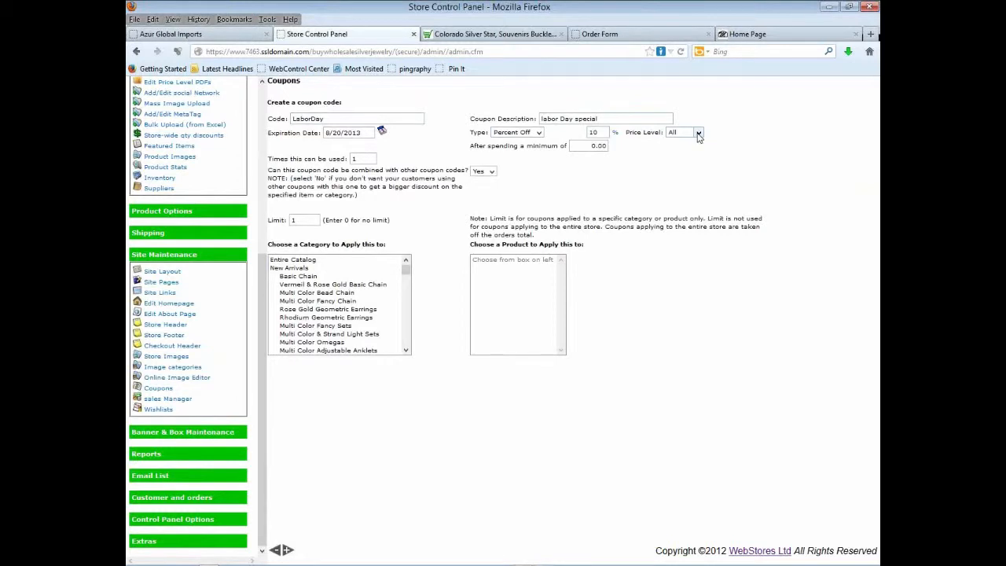
{"action": "left_click", "coordinate": [698, 134]}
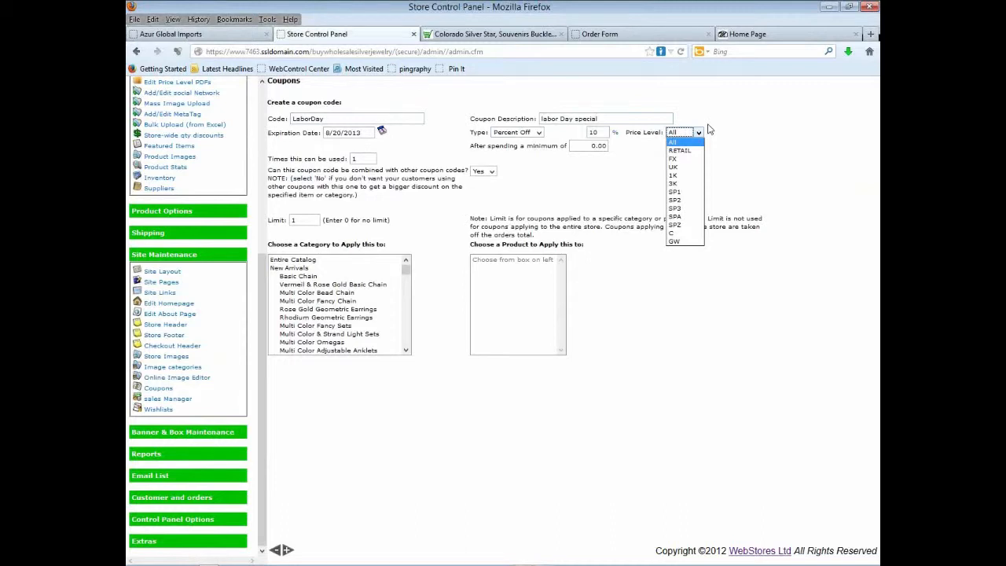
{"action": "left_click", "coordinate": [683, 171]}
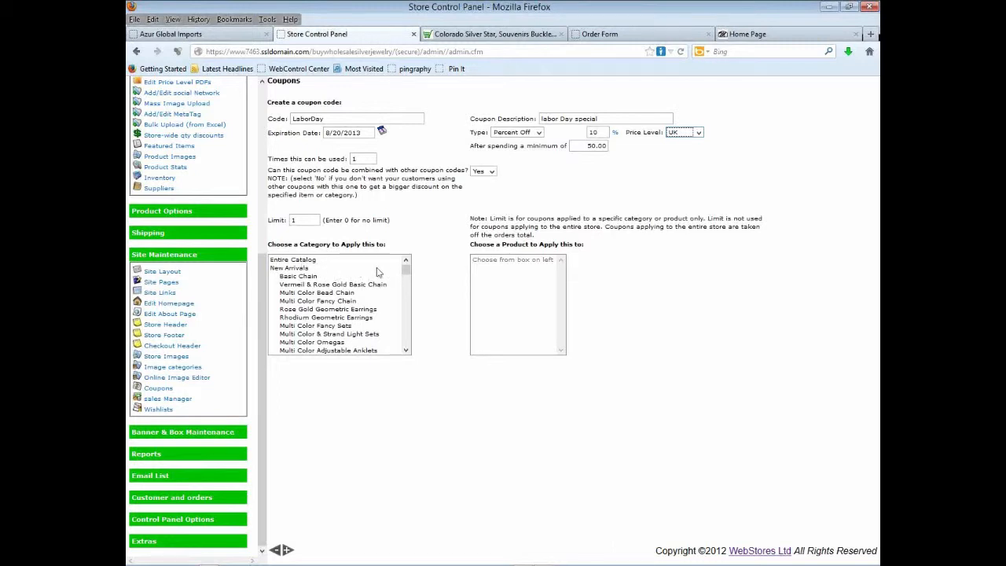
- Apply the LaborDay coupon to the CZ Jewelry category and create it
{"action": "left_click", "coordinate": [407, 267]}
{"action": "left_click_drag", "start_coordinate": [408, 271], "coordinate": [405, 339]}
{"action": "left_click", "coordinate": [301, 329]}
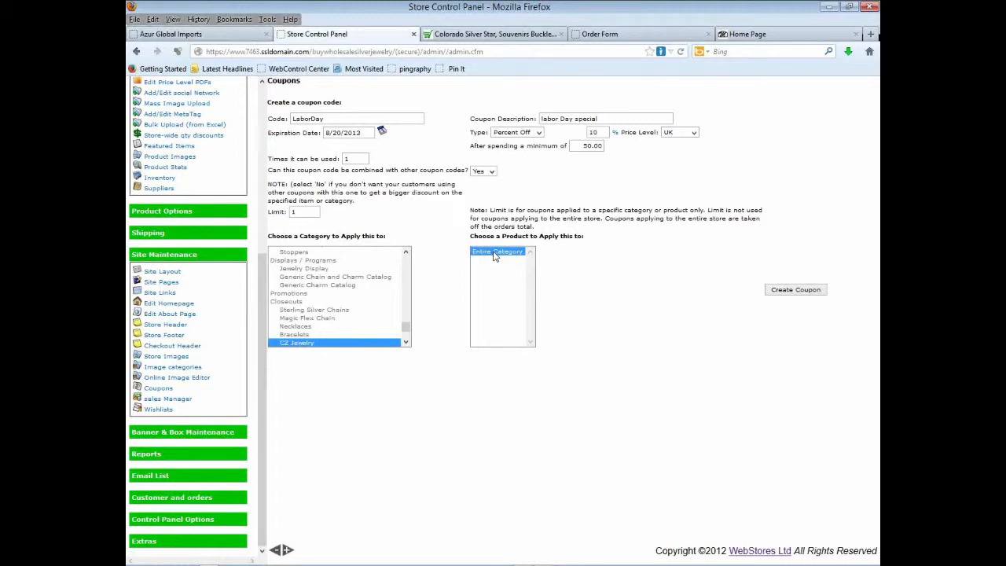
{"action": "left_click", "coordinate": [802, 291]}
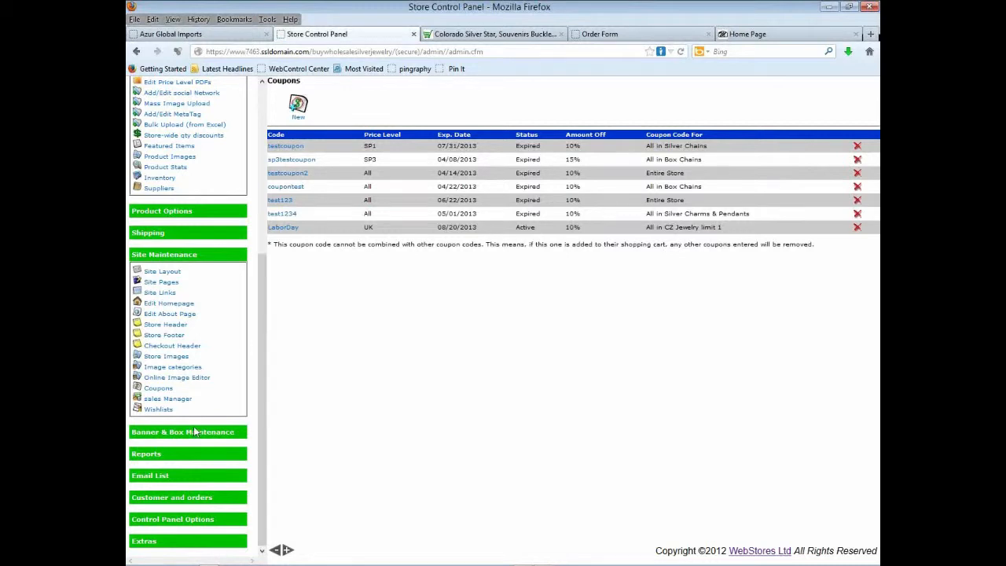
- Open View orders under Customer and orders in the sidebar
{"action": "left_click", "coordinate": [163, 497]}
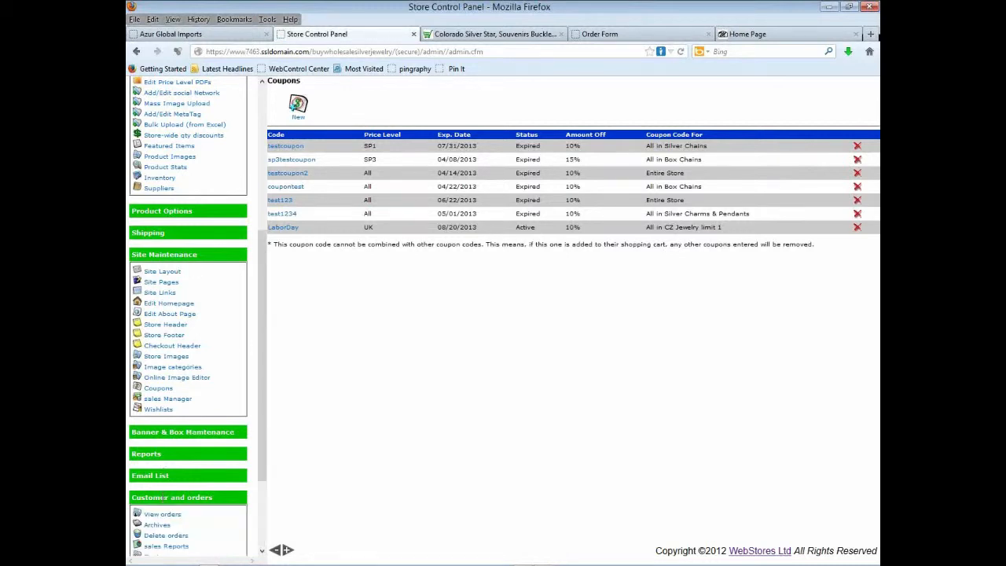
{"action": "scroll", "coordinate": [176, 323], "scroll_direction": "down", "scroll_amount": 3}
{"action": "left_click", "coordinate": [162, 399]}
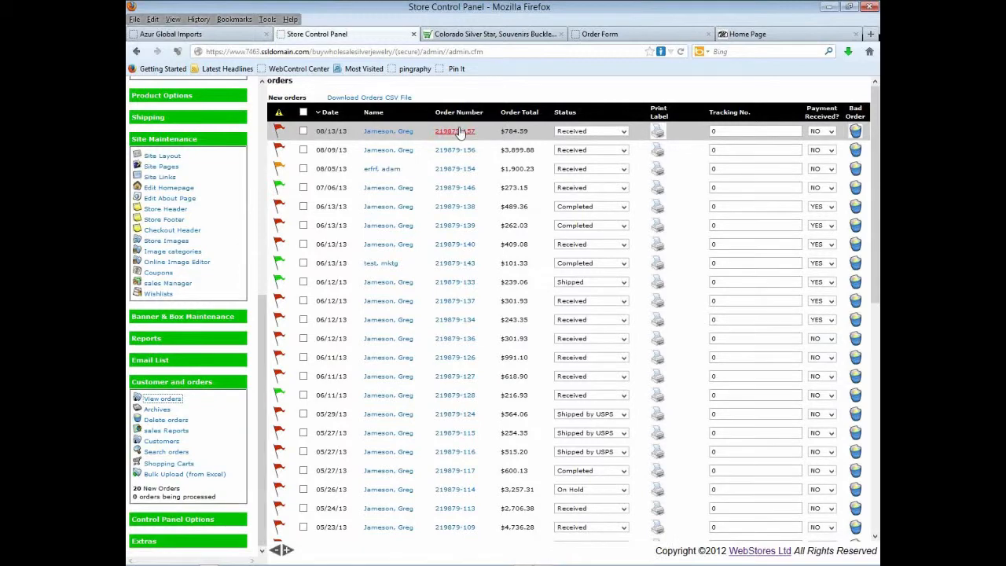
{"action": "left_click", "coordinate": [453, 134]}
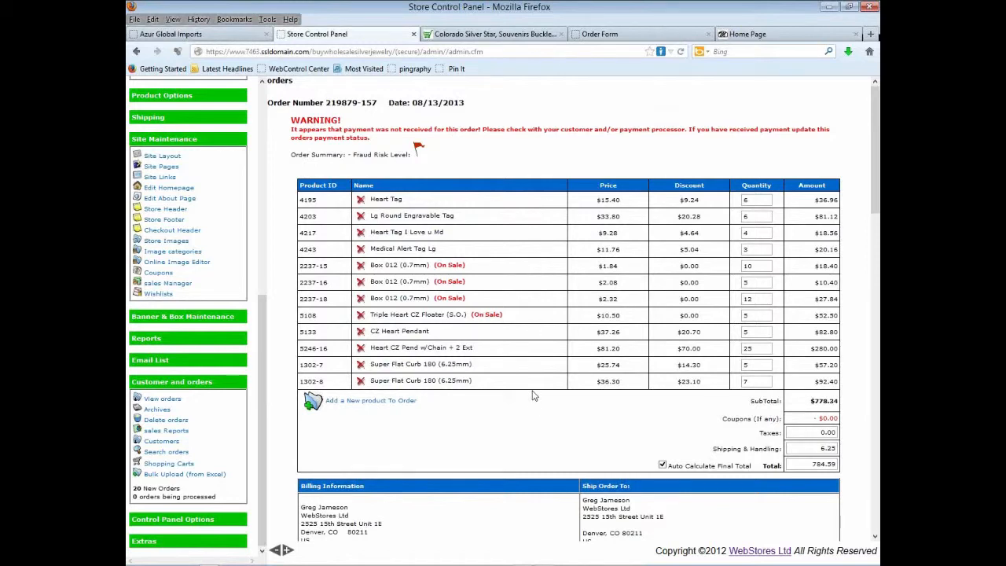
- Scroll down to review the order's payment method
{"action": "scroll", "coordinate": [533, 395], "scroll_direction": "down", "scroll_amount": 3}
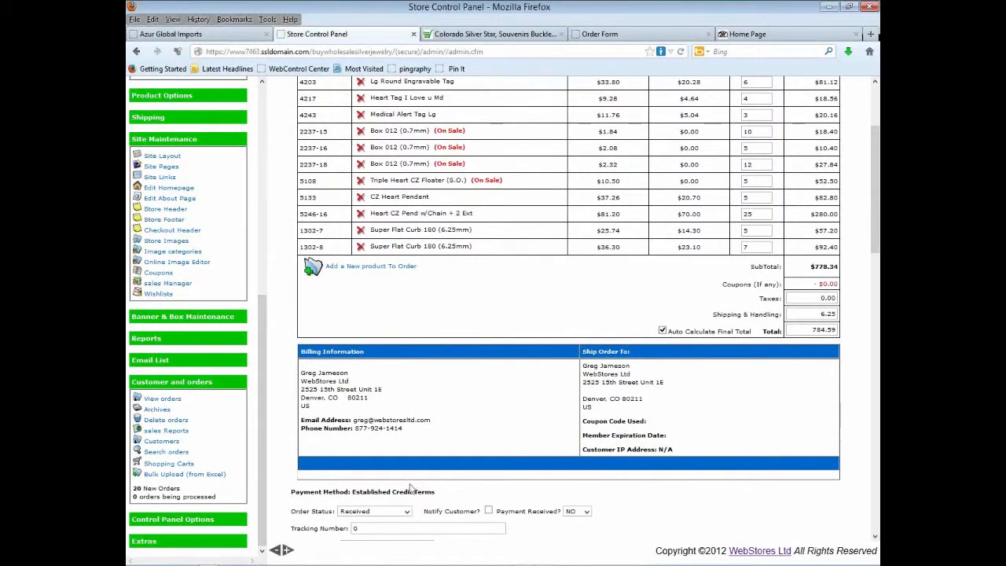
{"action": "left_click_drag", "start_coordinate": [356, 493], "coordinate": [458, 495]}
{"action": "left_click", "coordinate": [458, 495]}
{"action": "scroll", "coordinate": [505, 244], "scroll_direction": "up", "scroll_amount": 2}
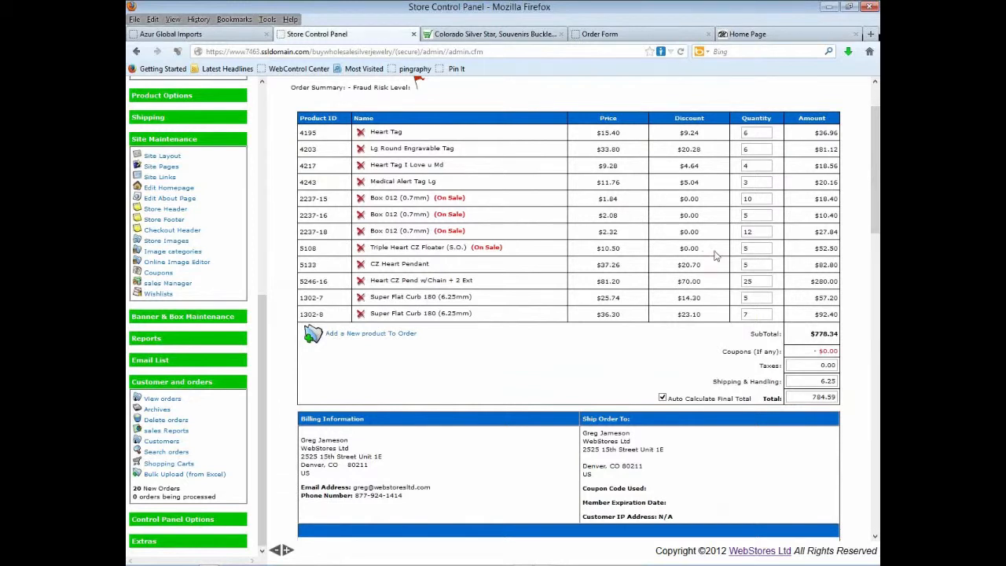
- Change item 5246-16's quantity from 25 to 15
{"action": "double_click", "coordinate": [759, 282]}
{"action": "type", "text": "15"}
{"action": "left_click", "coordinate": [748, 297]}
{"action": "scroll", "coordinate": [667, 302], "scroll_direction": "down", "scroll_amount": 2}
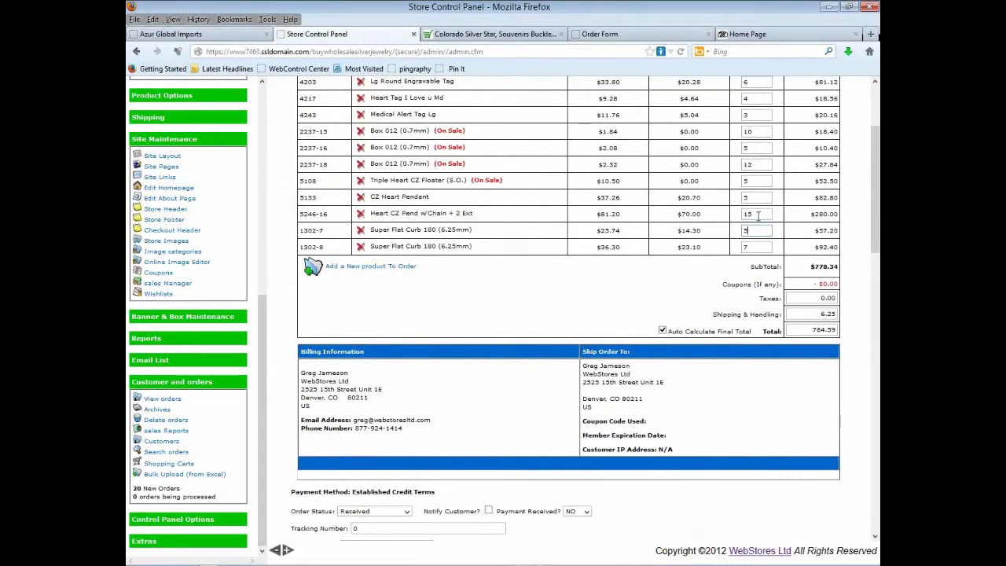
{"action": "key", "text": "Tab"}
- Add 10 of the 5133 CZ Heart Pendant from CZ & Stone Jewlery > CZ Hearts
{"action": "left_click", "coordinate": [402, 268]}
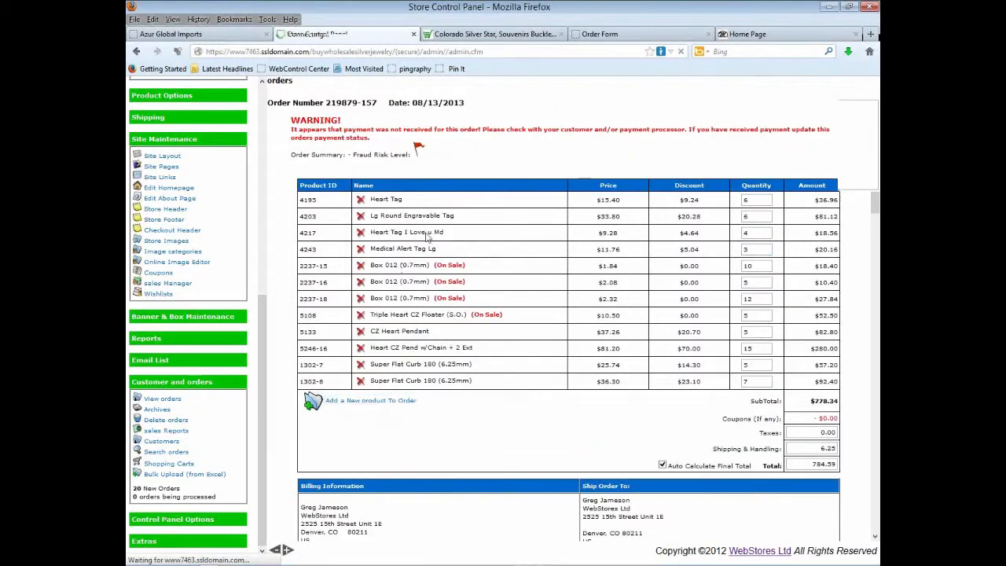
{"action": "left_click", "coordinate": [530, 135]}
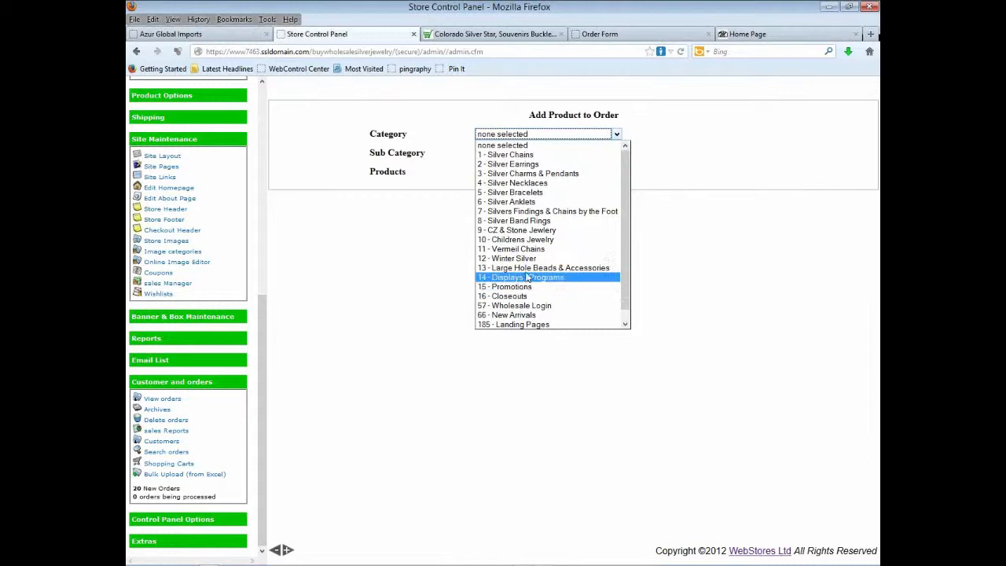
{"action": "left_click", "coordinate": [542, 230]}
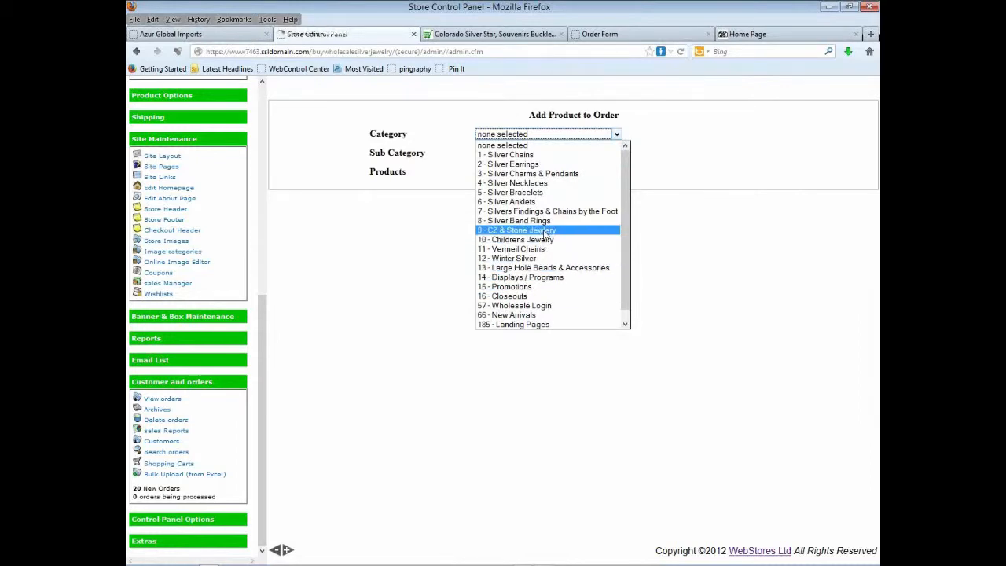
{"action": "left_click", "coordinate": [530, 154]}
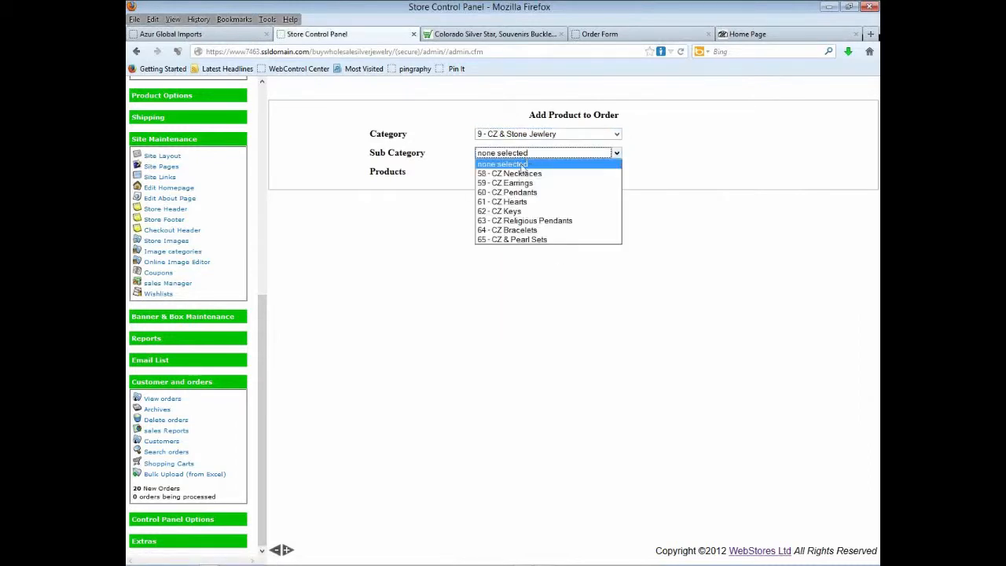
{"action": "left_click", "coordinate": [519, 202]}
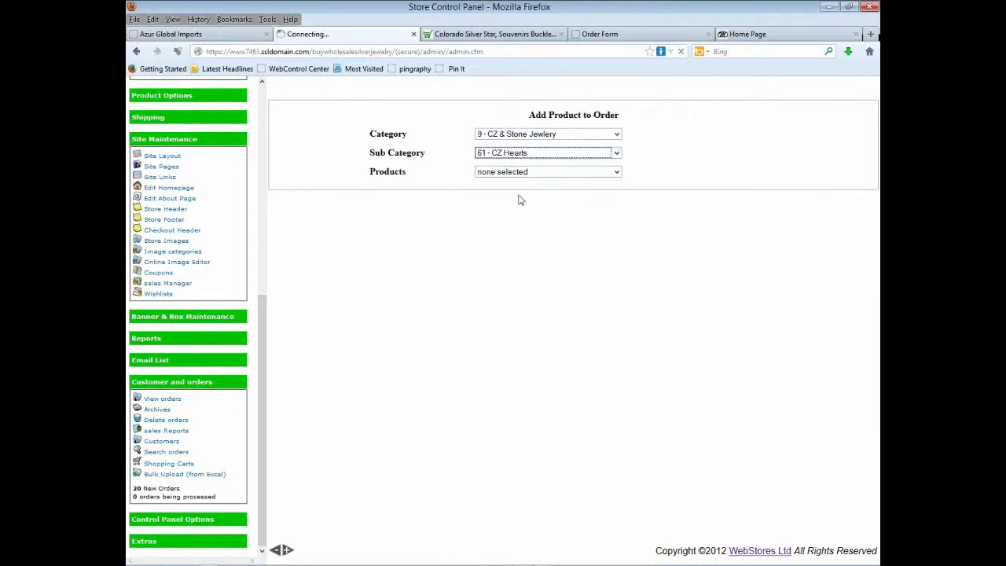
{"action": "left_click", "coordinate": [525, 173]}
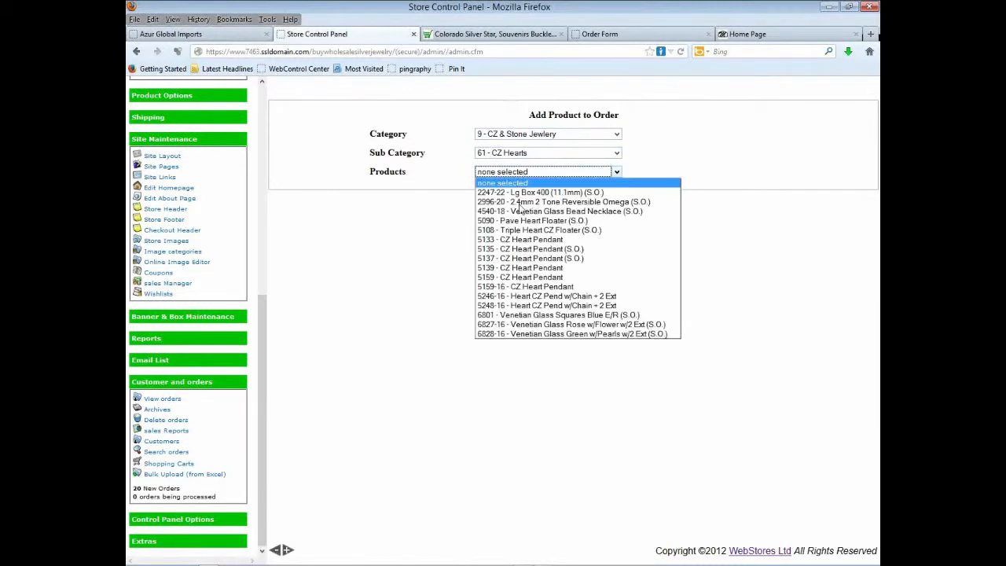
{"action": "left_click", "coordinate": [519, 243]}
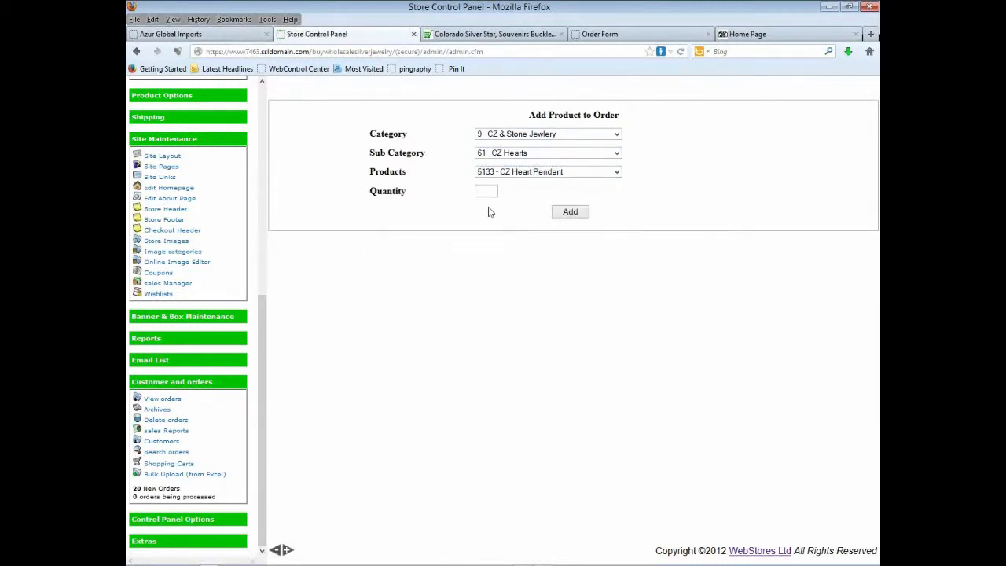
{"action": "left_click", "coordinate": [487, 193]}
{"action": "type", "text": "10"}
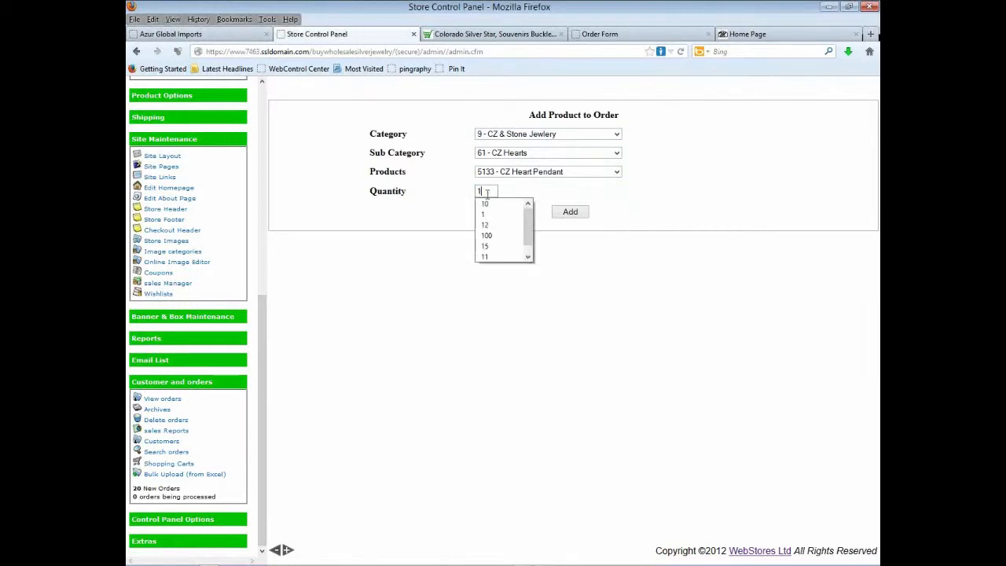
{"action": "left_click", "coordinate": [570, 214]}
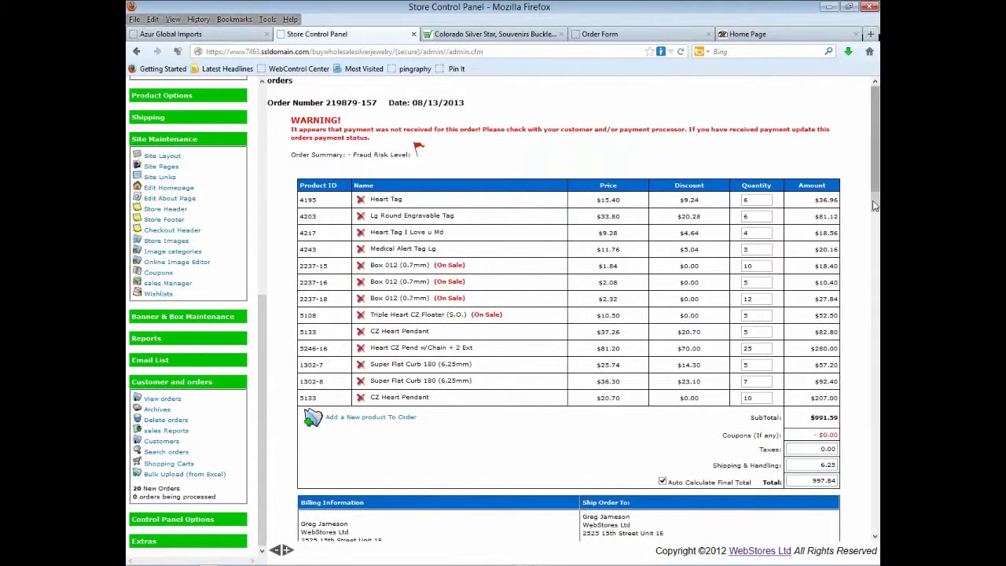
{"action": "left_click_drag", "start_coordinate": [875, 201], "coordinate": [875, 204]}
{"action": "left_click_drag", "start_coordinate": [873, 236], "coordinate": [875, 260]}
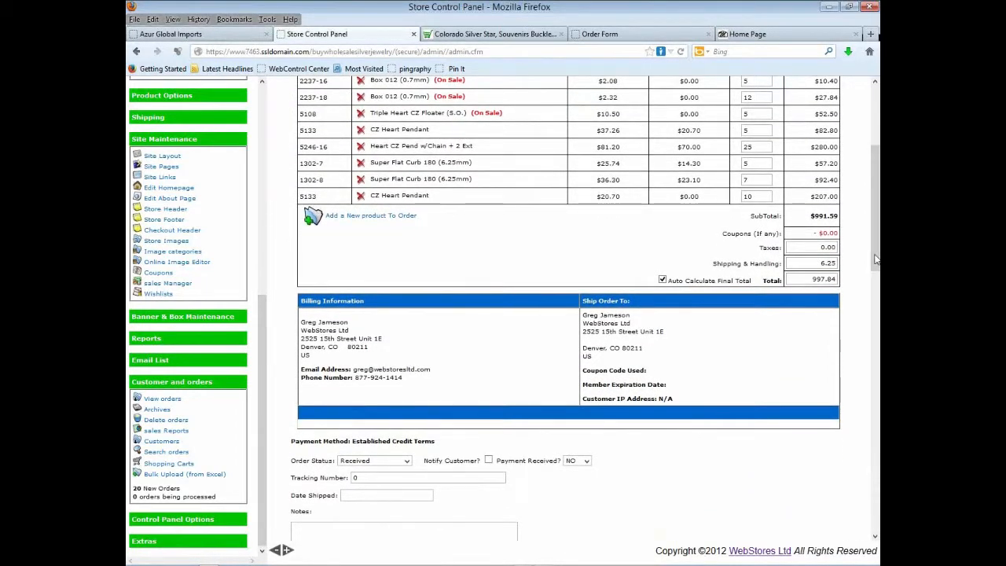